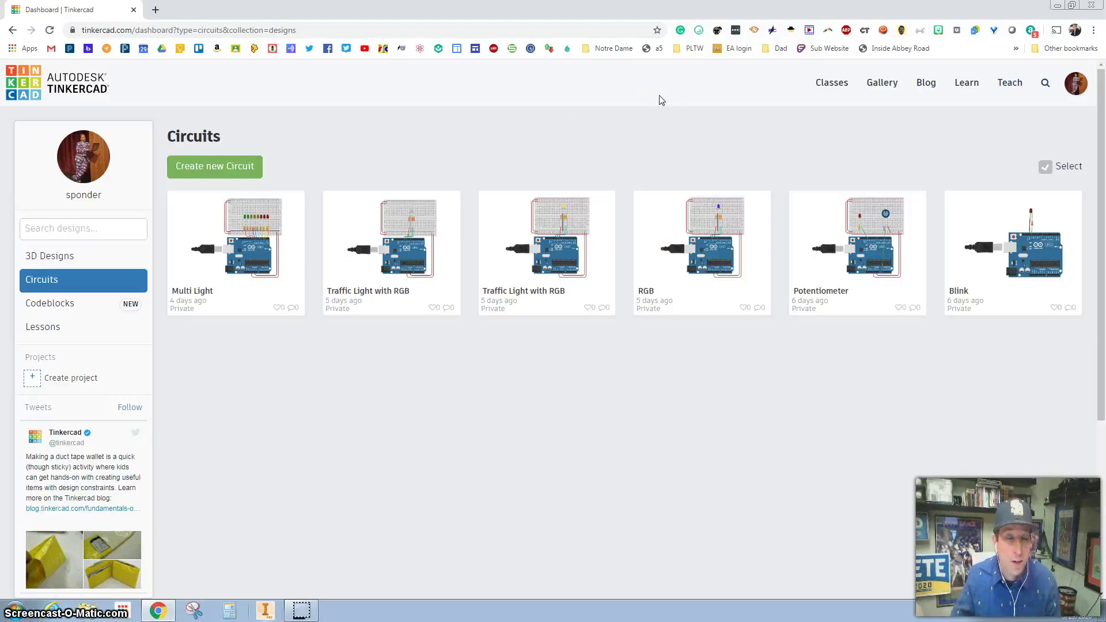
# - Create a new circuit and place the Arduino Blink starter in the workspace
pyautogui.click(228, 167)
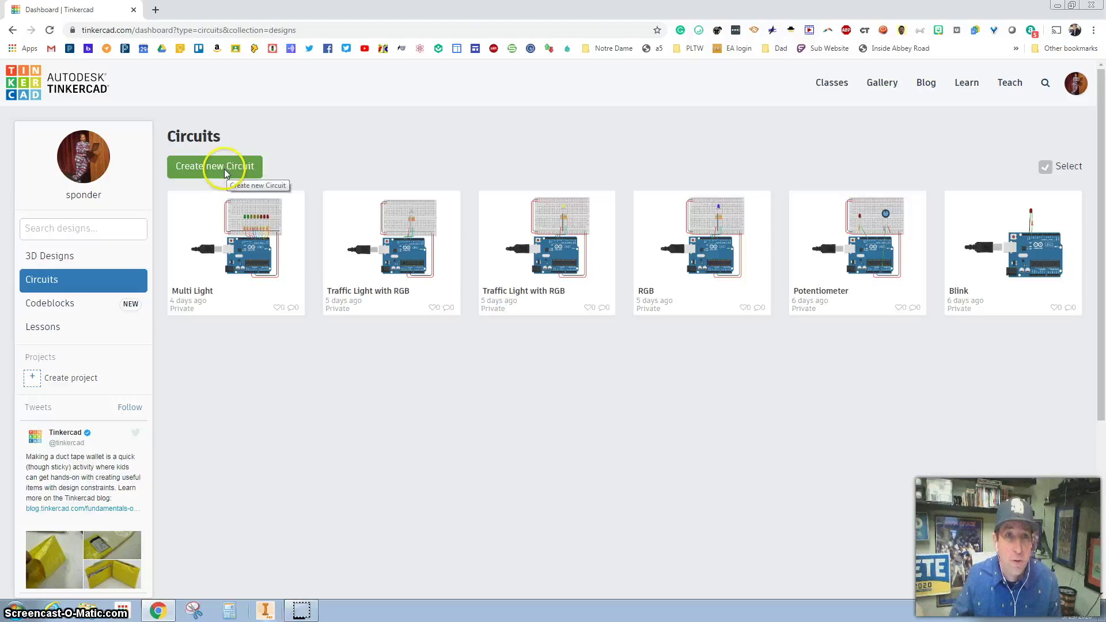
pyautogui.click(186, 168)
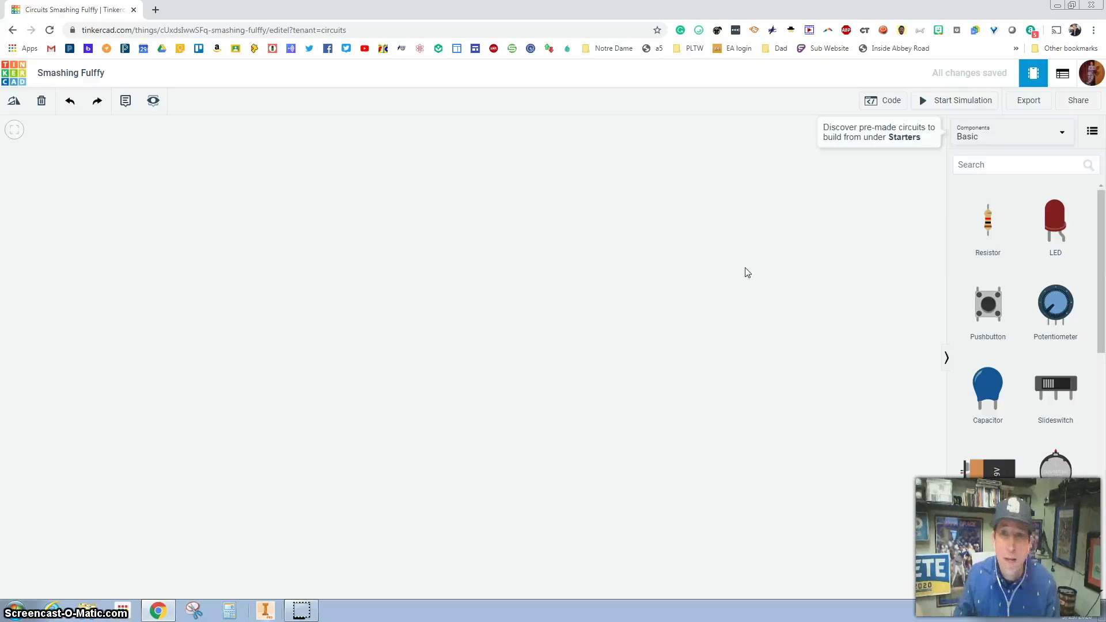
pyautogui.click(1057, 141)
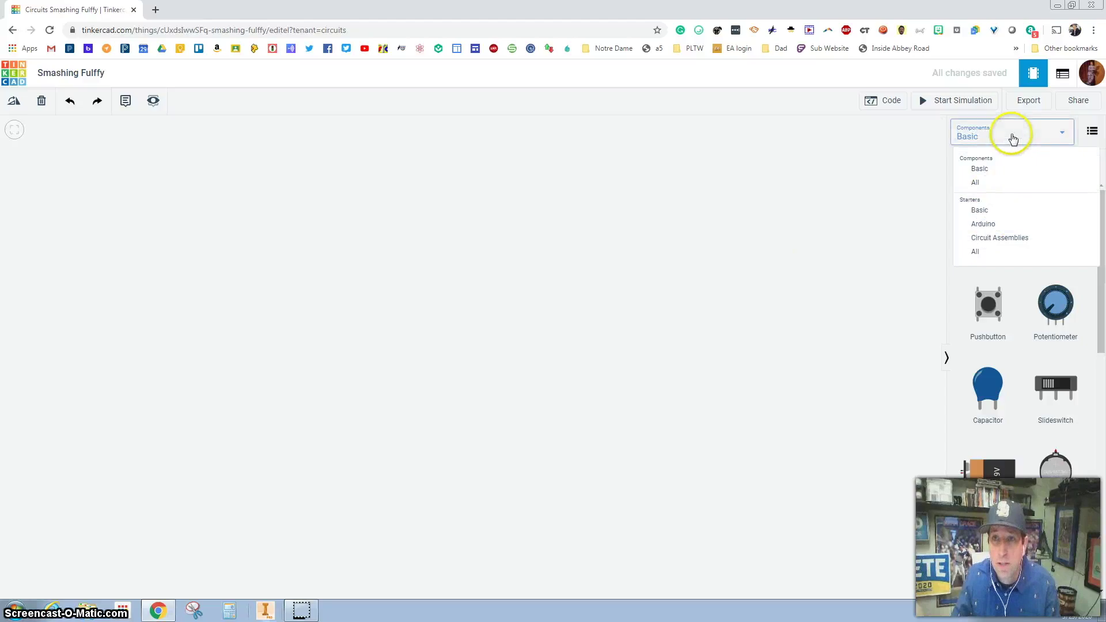
pyautogui.click(983, 223)
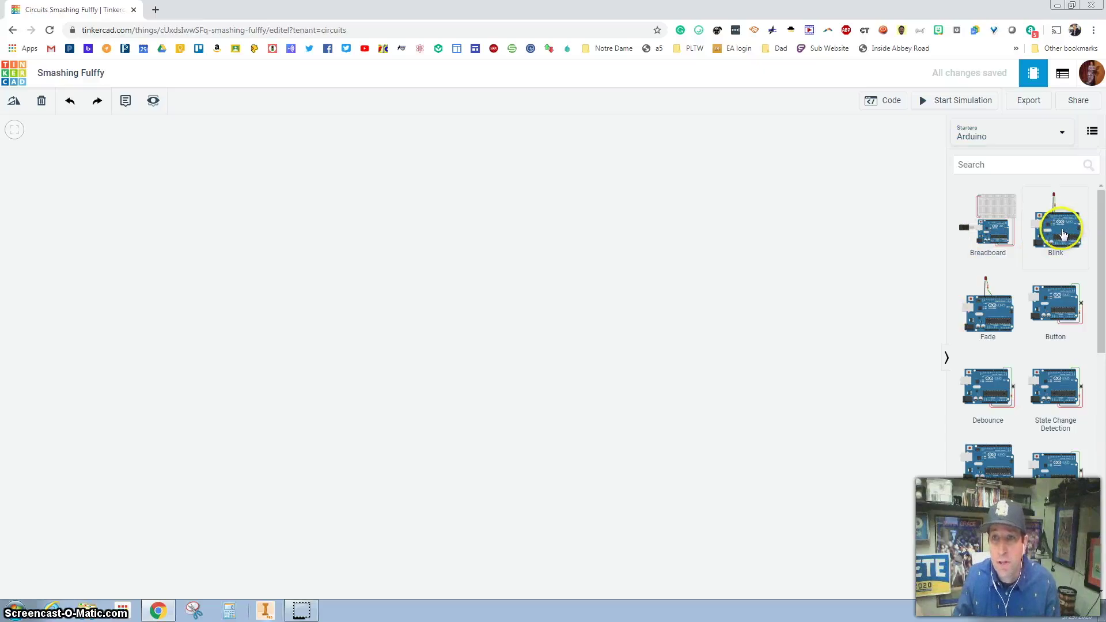
pyautogui.click(468, 348)
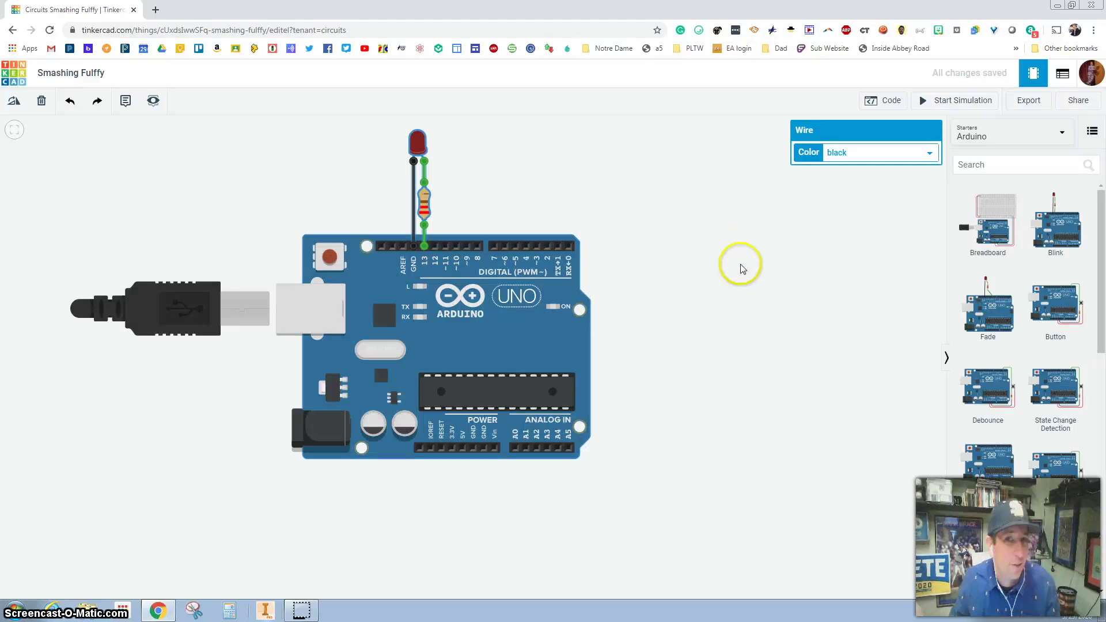
pyautogui.click(821, 207)
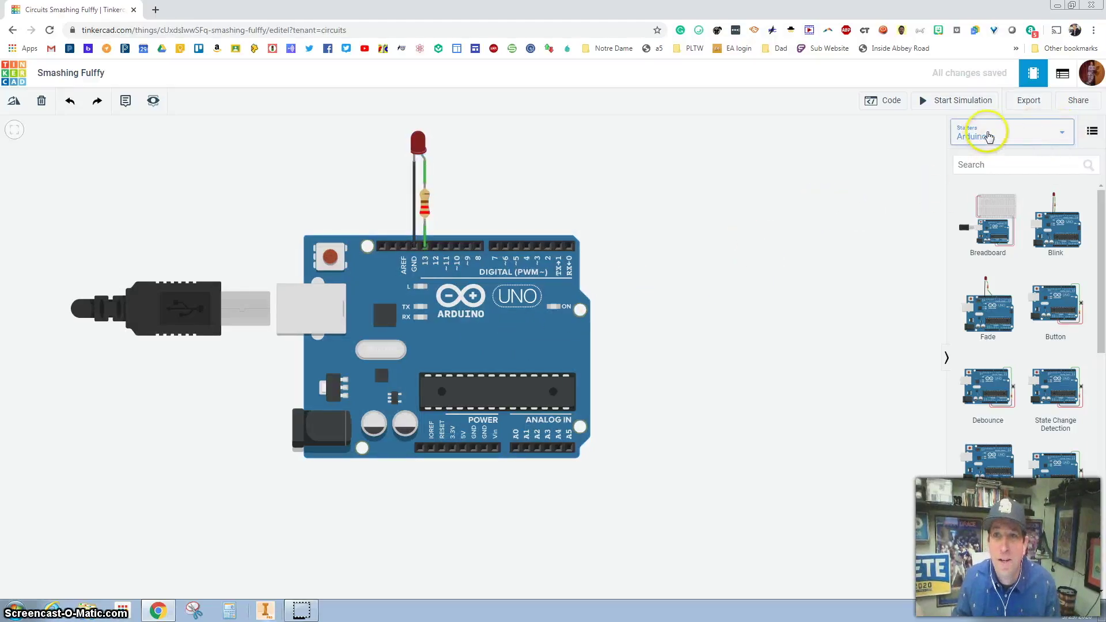
# - Switch the parts library from the Arduino starters to the Basic components
pyautogui.click(989, 136)
pyautogui.click(983, 166)
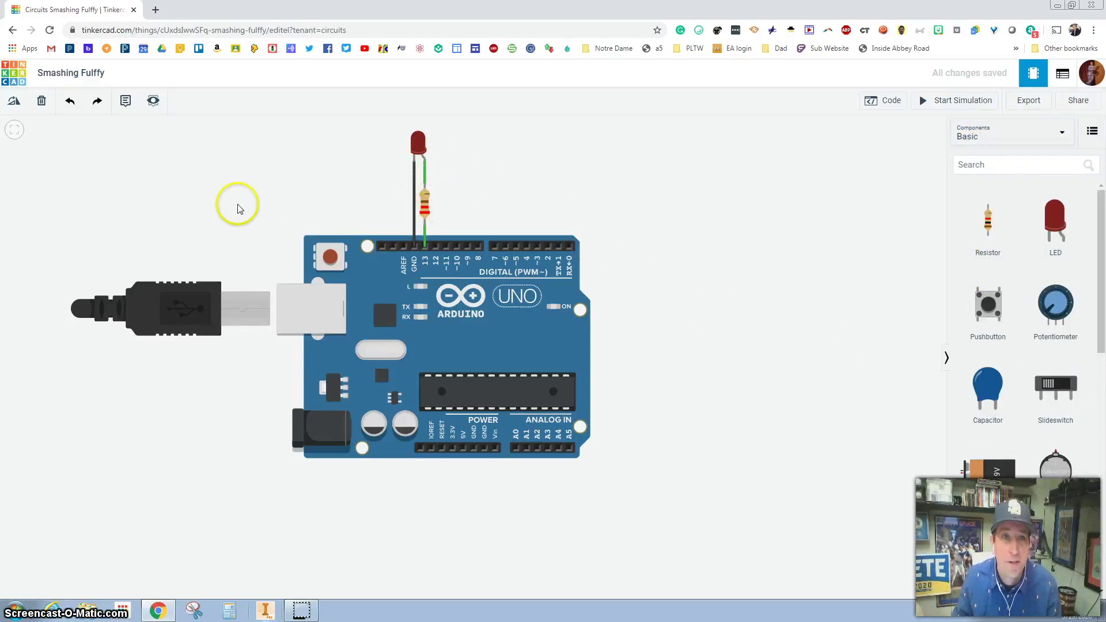
pyautogui.moveTo(362, 201); pyautogui.dragTo(402, 258)
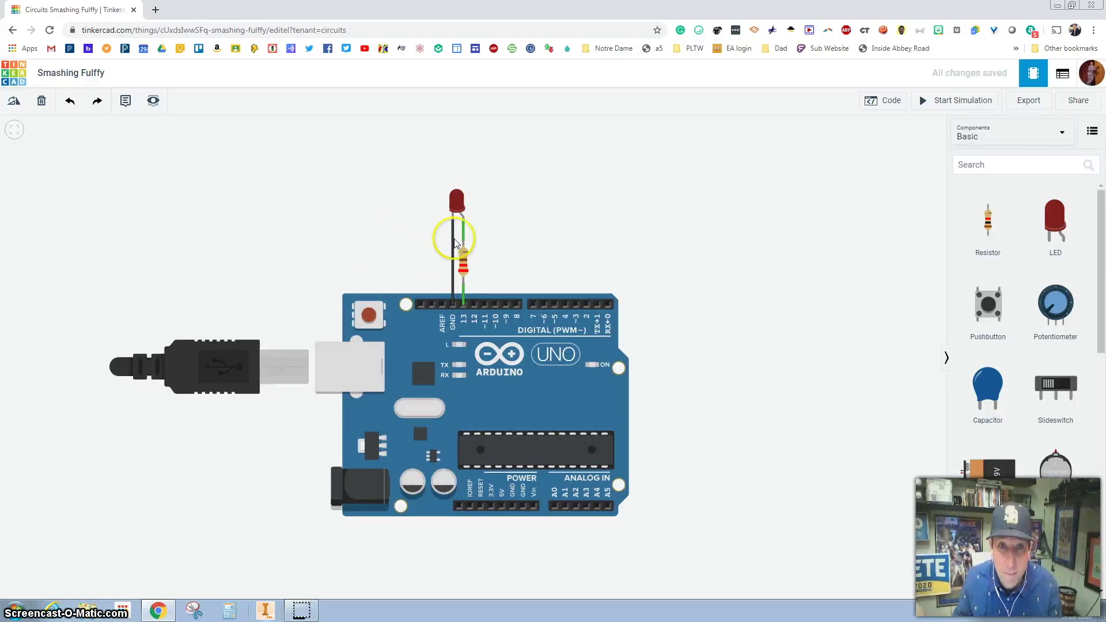
# - Set the LED's color to green
pyautogui.click(456, 201)
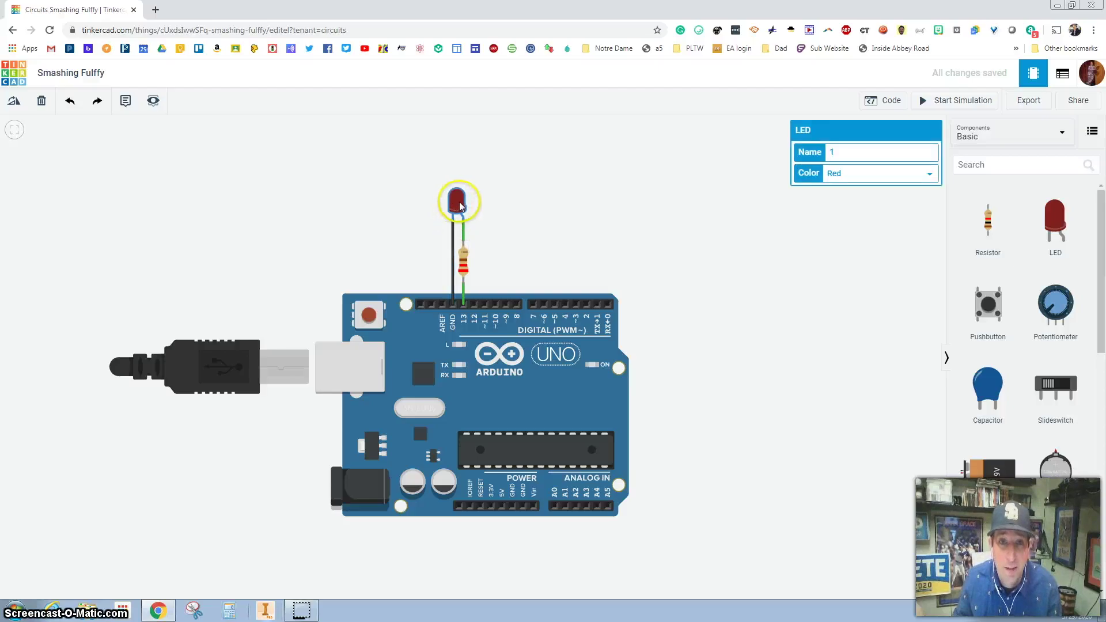
pyautogui.click(834, 181)
pyautogui.click(838, 187)
pyautogui.click(842, 176)
pyautogui.click(490, 193)
# - Set the LED's color to blue
pyautogui.click(457, 199)
pyautogui.click(864, 174)
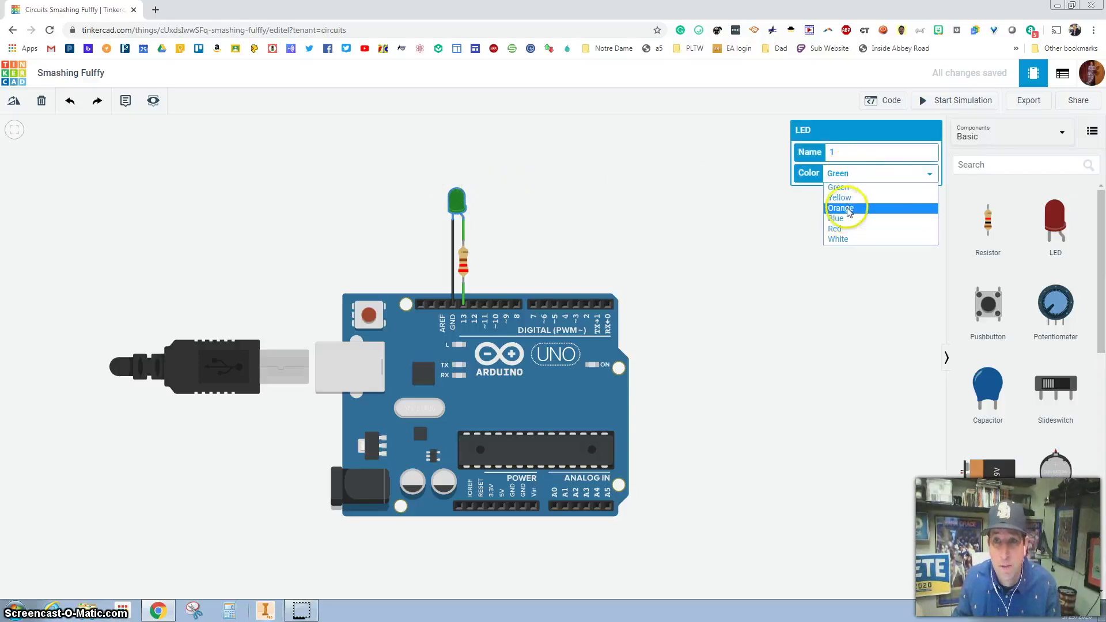
pyautogui.click(844, 219)
pyautogui.click(605, 201)
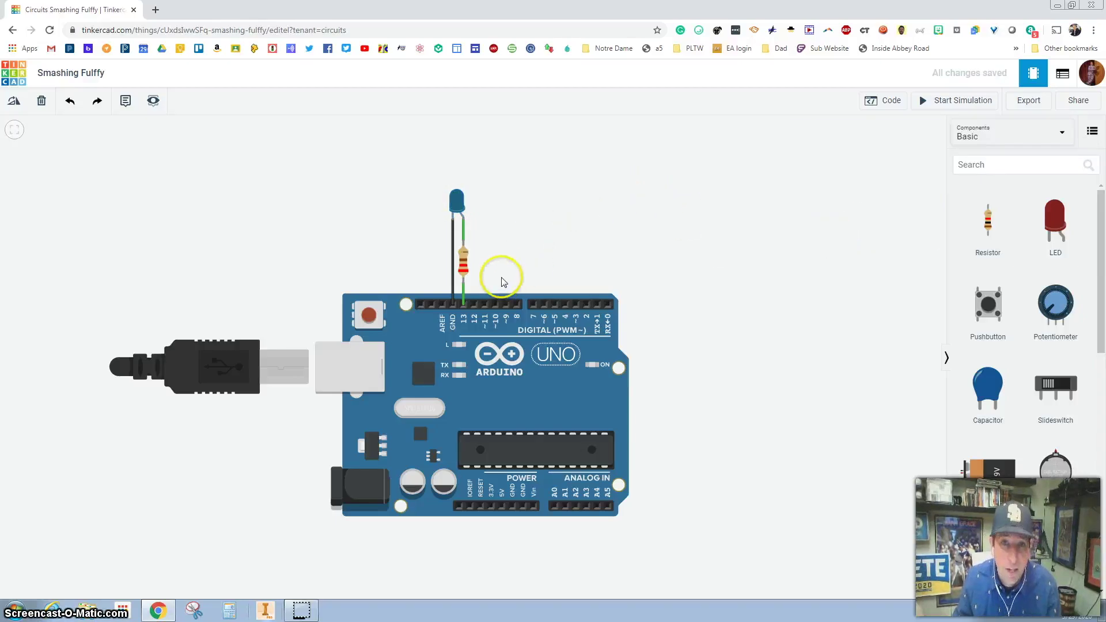
# - Change the resistor's unit to kΩ and return it to Ω
pyautogui.click(465, 265)
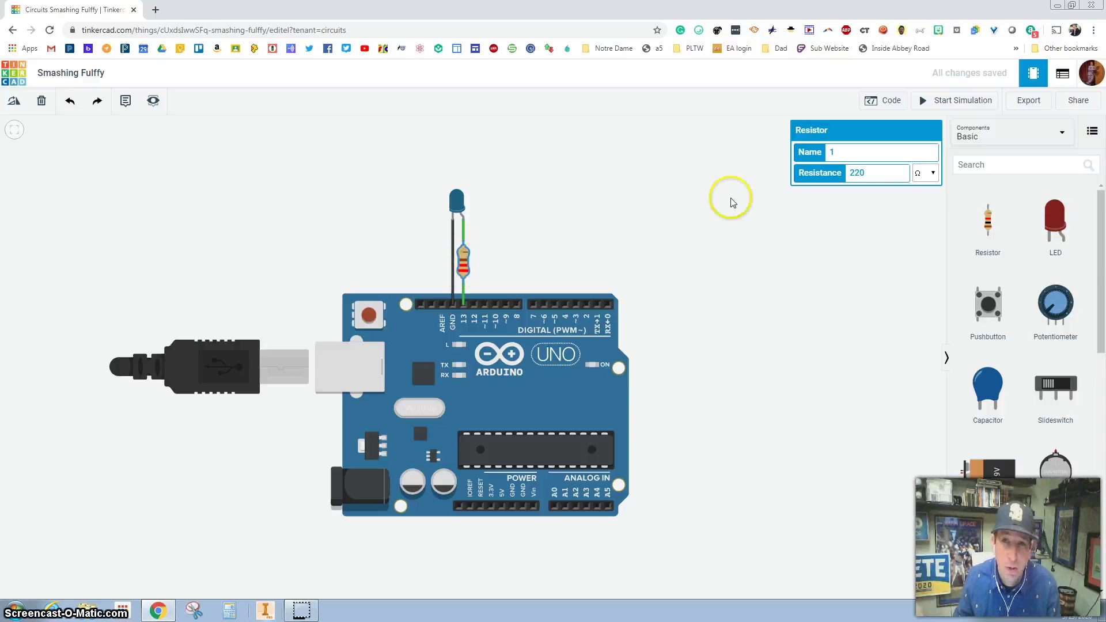
pyautogui.click(926, 174)
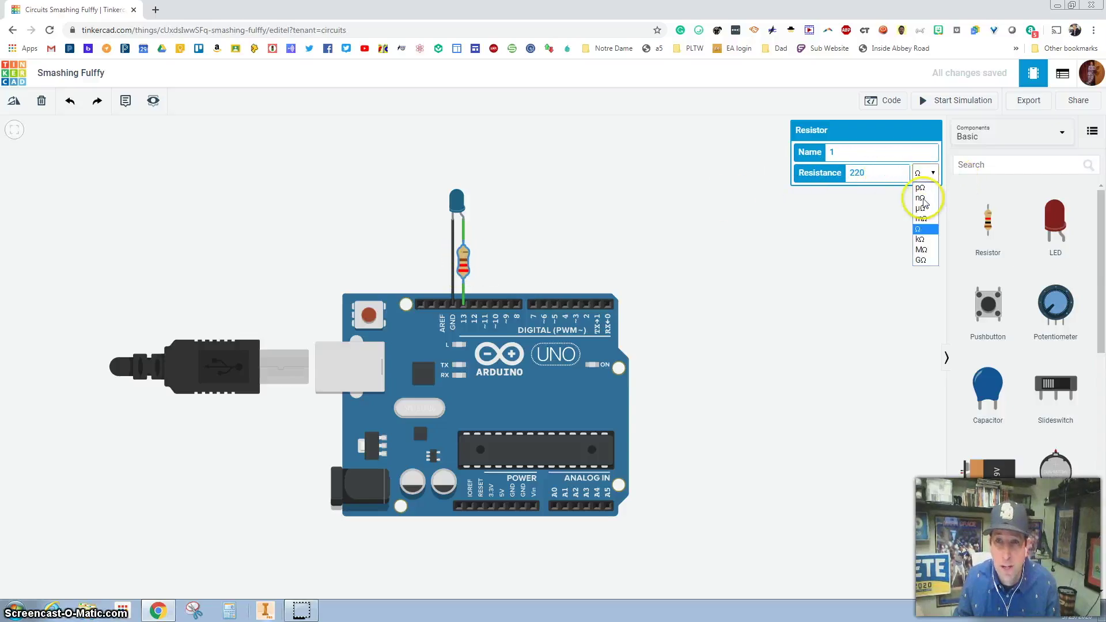
pyautogui.click(921, 239)
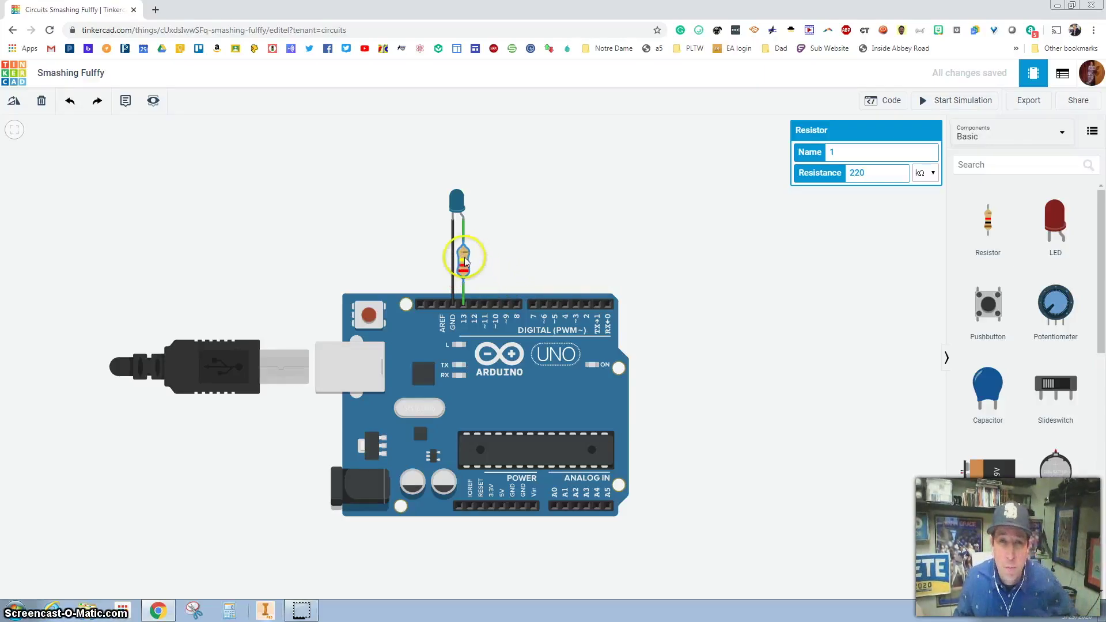
pyautogui.click(923, 176)
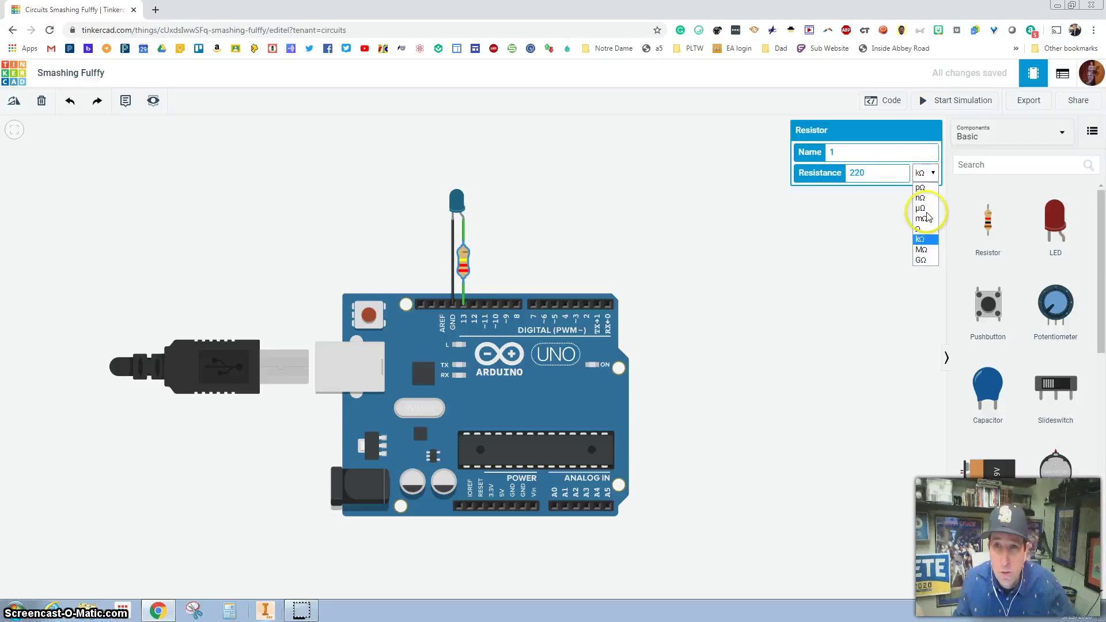
pyautogui.click(922, 230)
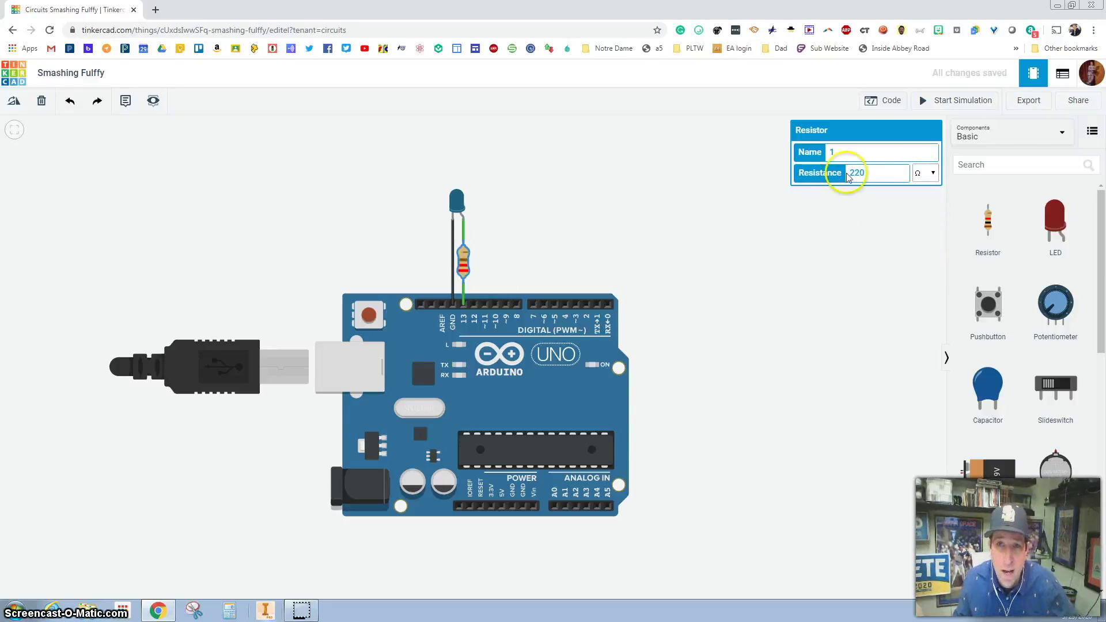
pyautogui.click(503, 250)
# - Delete the resistor between the LED and pin 13 together with its wires
pyautogui.click(458, 271)
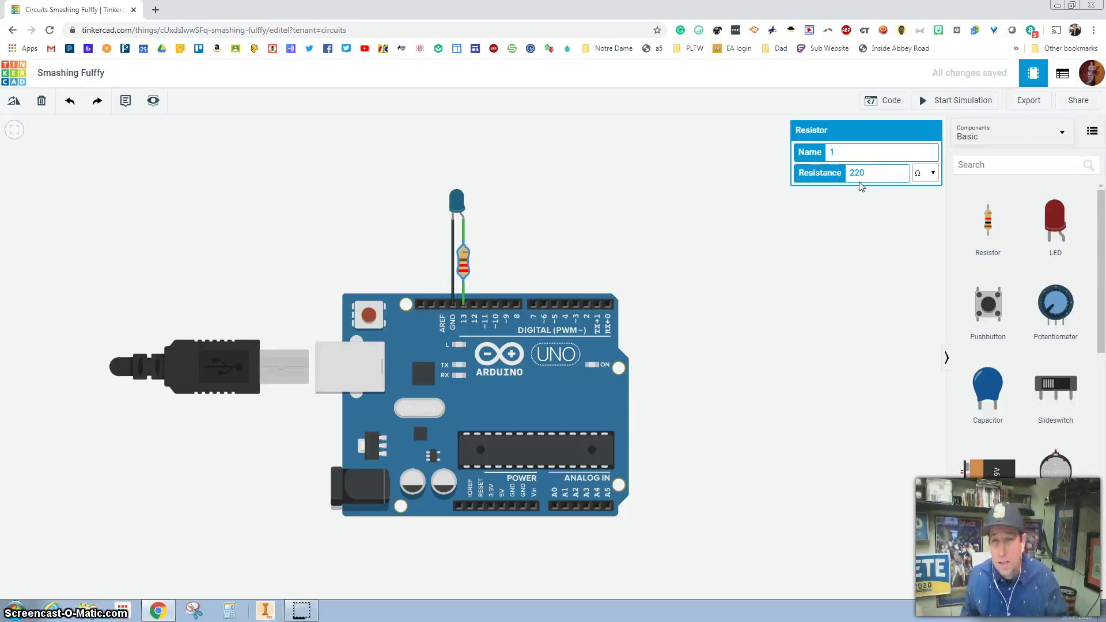
pyautogui.click(870, 172)
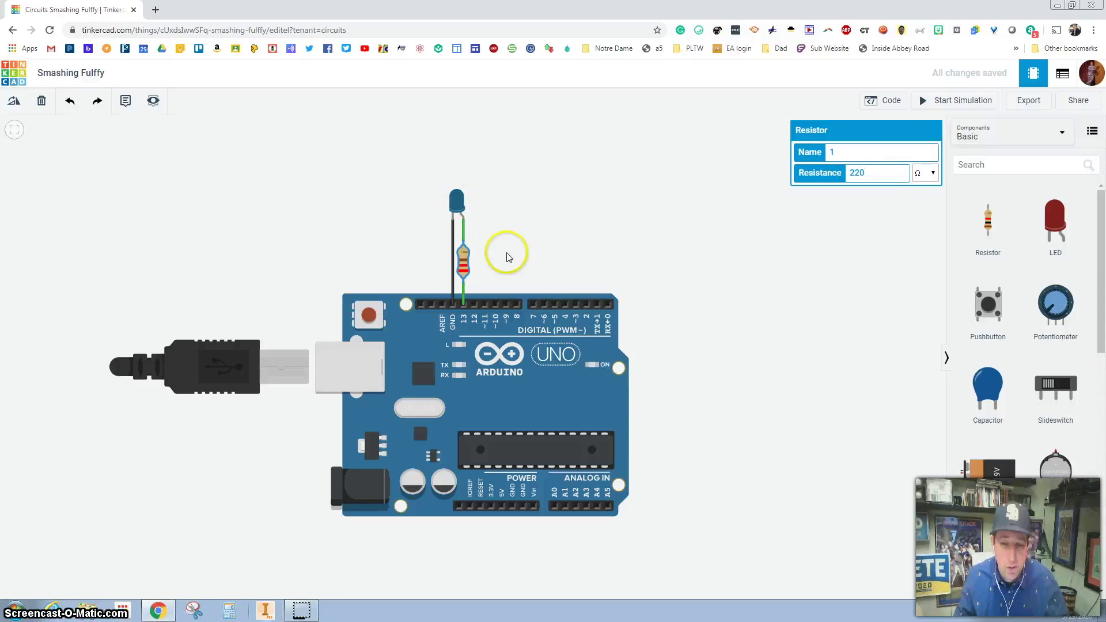
pyautogui.press('Delete')
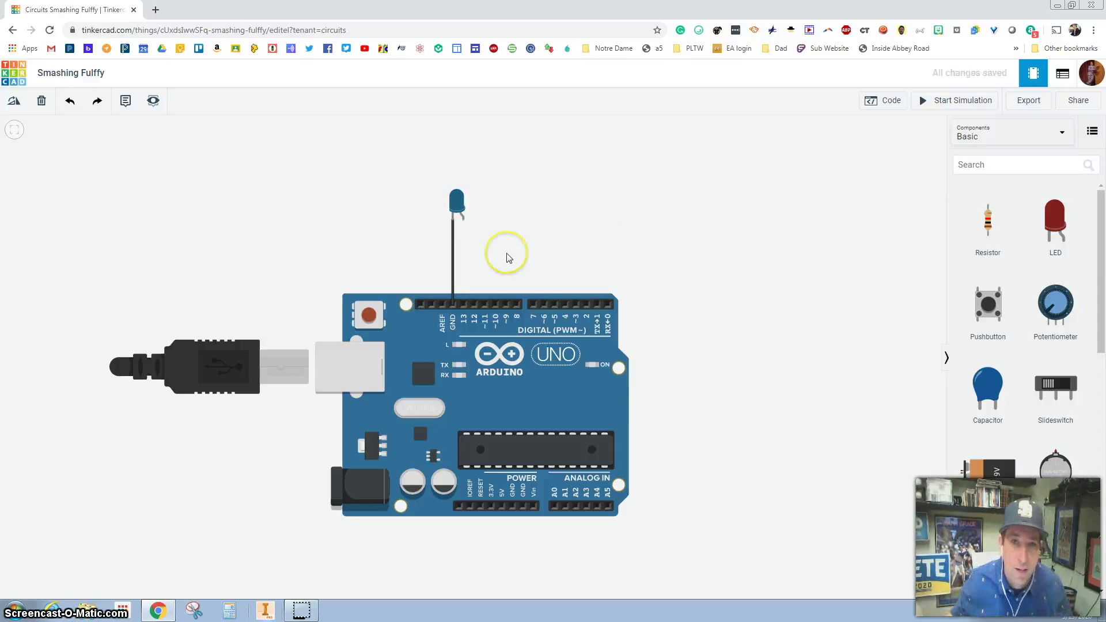
# - Draw a wire from the LED's anode straight to pin 13 of the Arduino
pyautogui.click(464, 223)
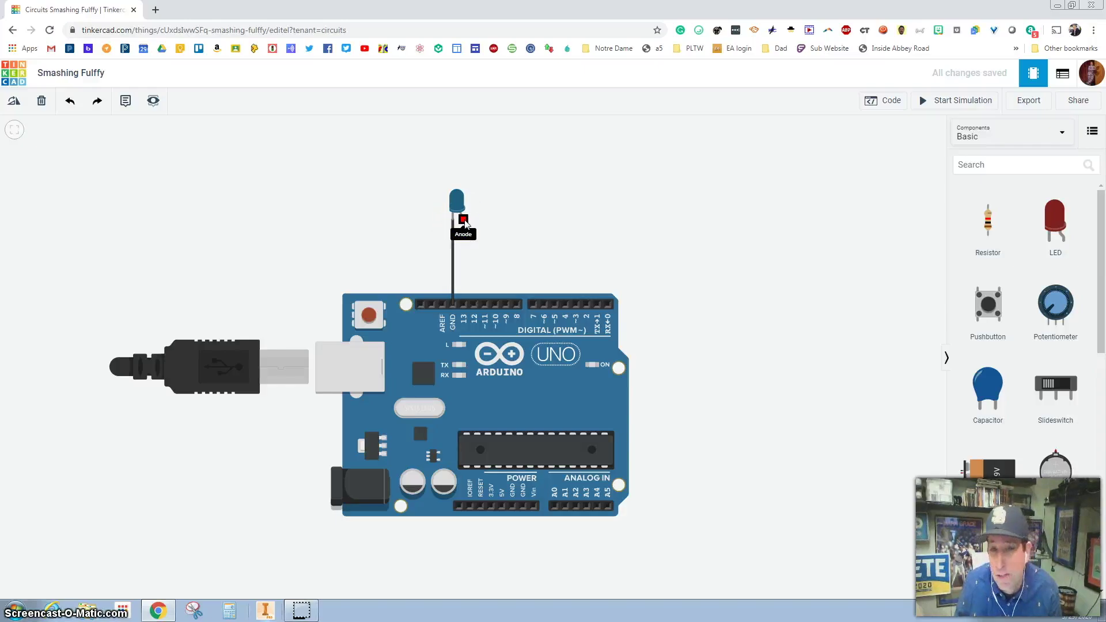
pyautogui.click(467, 223)
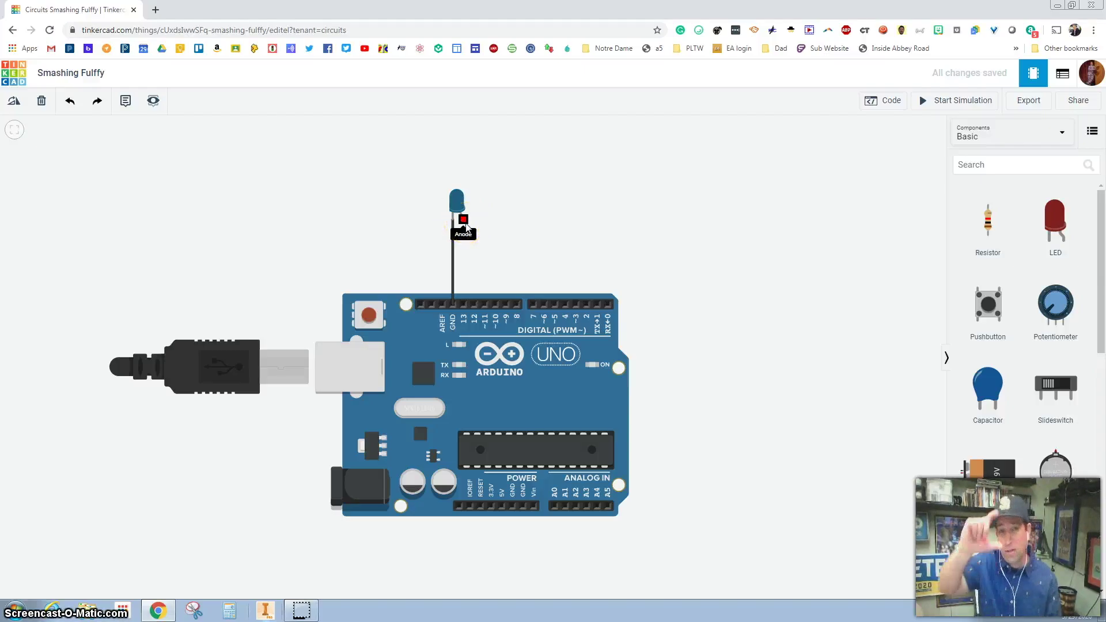
pyautogui.moveTo(465, 224); pyautogui.dragTo(464, 306)
pyautogui.click(796, 187)
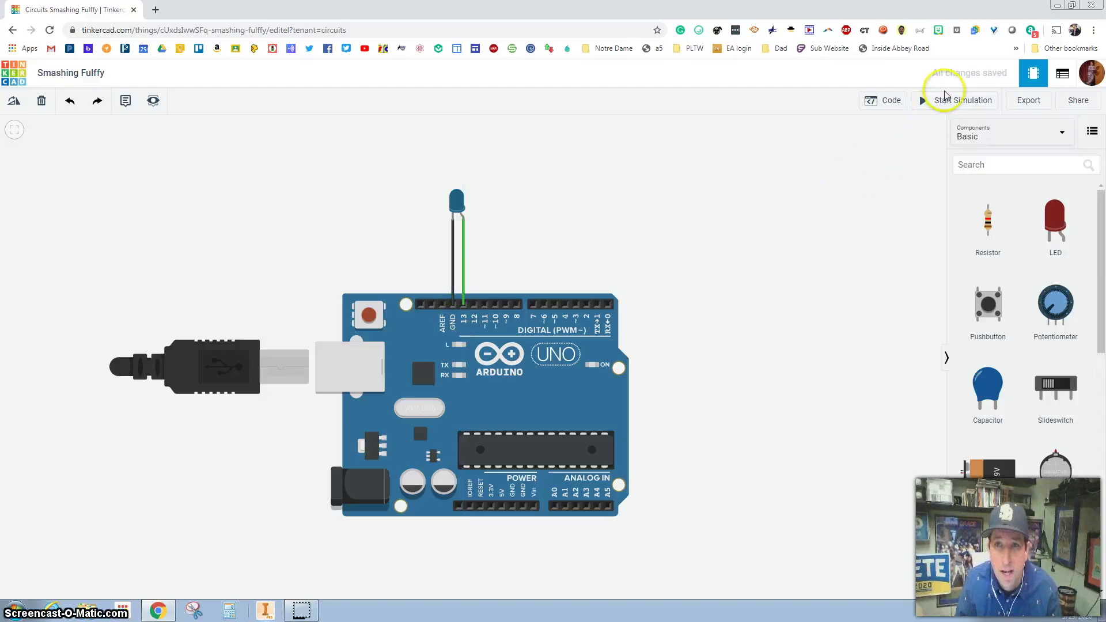
# - Simulate the circuit without a resistor, check the warning at the LED, and stop the simulation
pyautogui.click(942, 99)
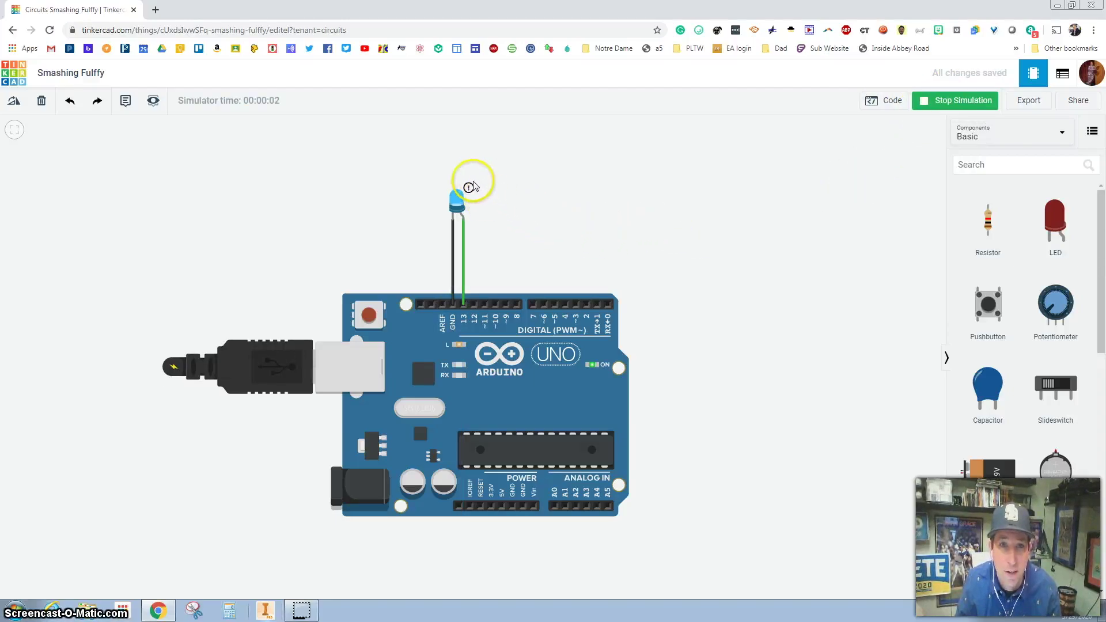
pyautogui.moveTo(470, 189)
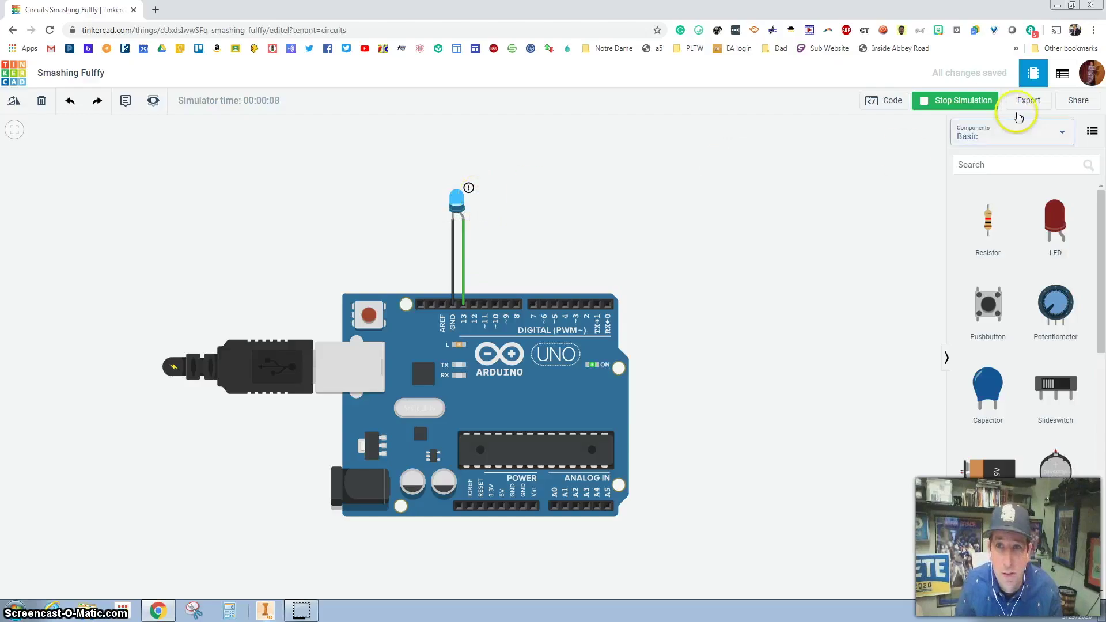
pyautogui.click(946, 109)
# - Delete the direct wire between the LED and pin 13 and place a new resistor beside it
pyautogui.click(466, 252)
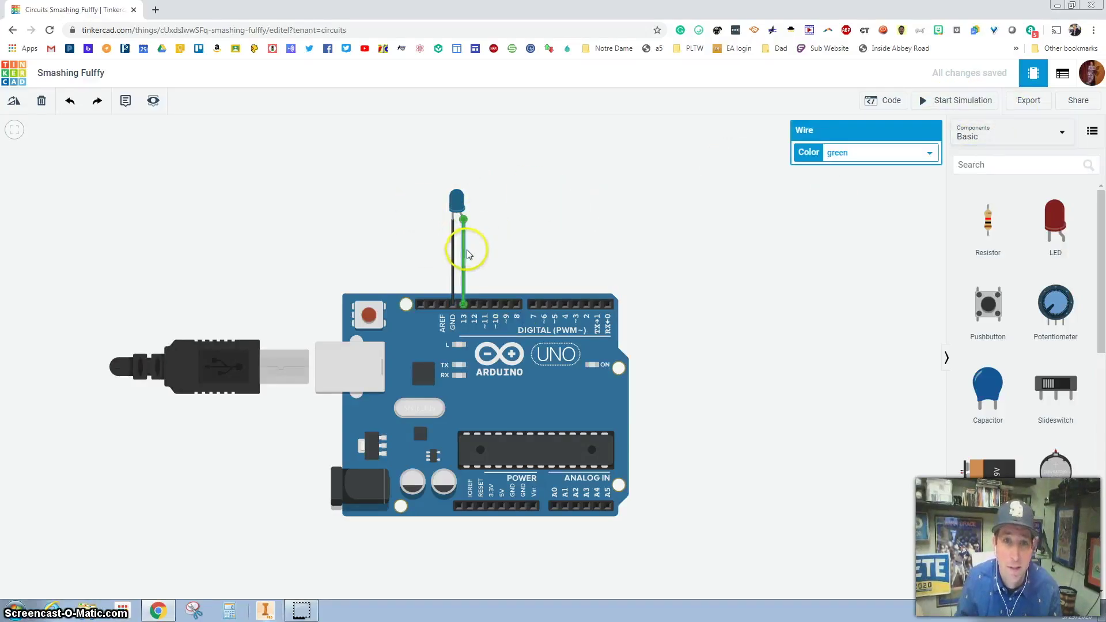
pyautogui.press('Delete')
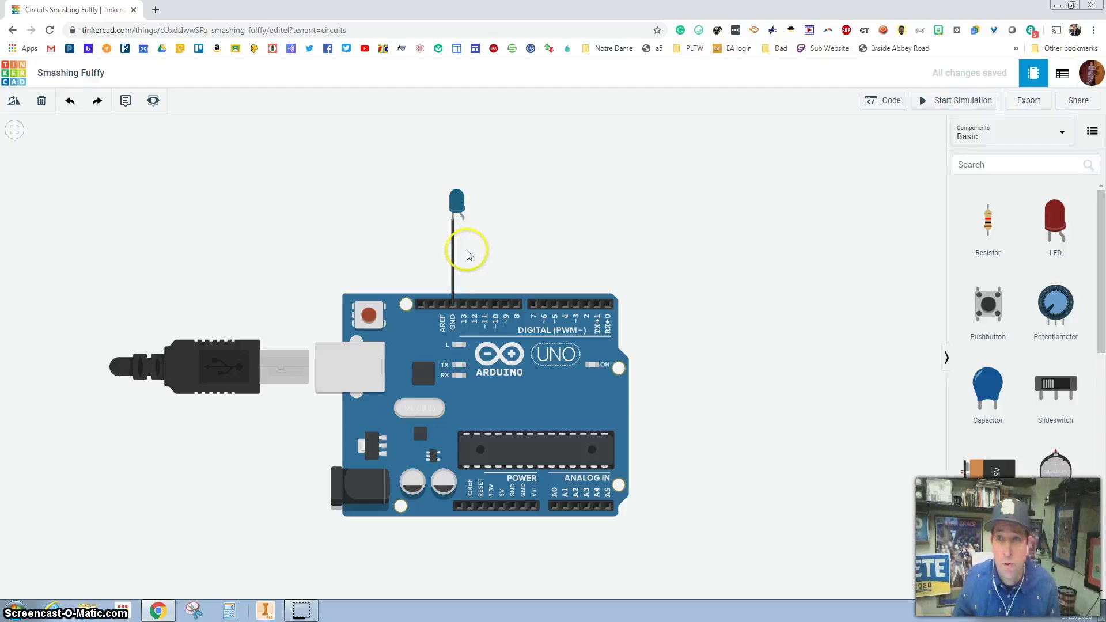
pyautogui.moveTo(987, 218); pyautogui.dragTo(471, 258)
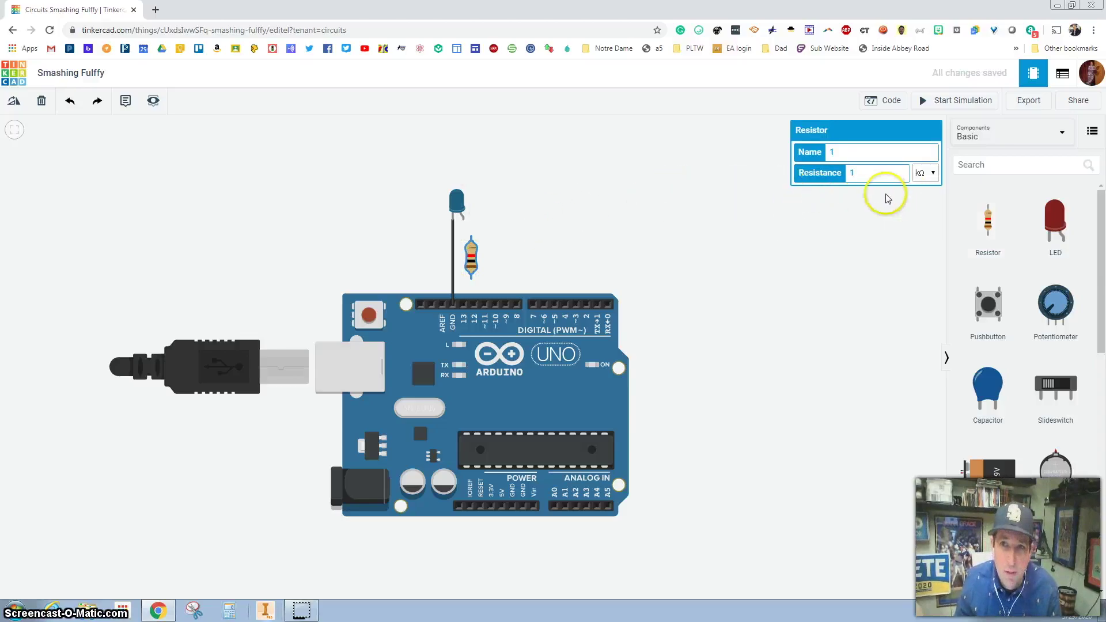
# - Set the new resistor's resistance to 220 Ω
pyautogui.moveTo(869, 173); pyautogui.dragTo(835, 173)
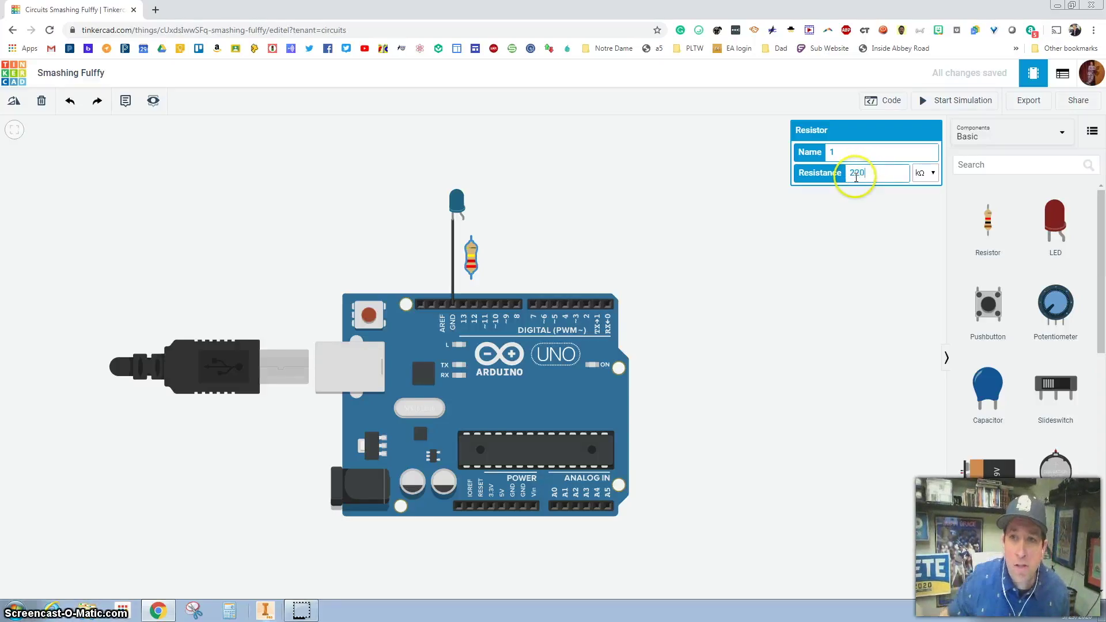
pyautogui.click(926, 173)
pyautogui.click(926, 231)
pyautogui.click(582, 228)
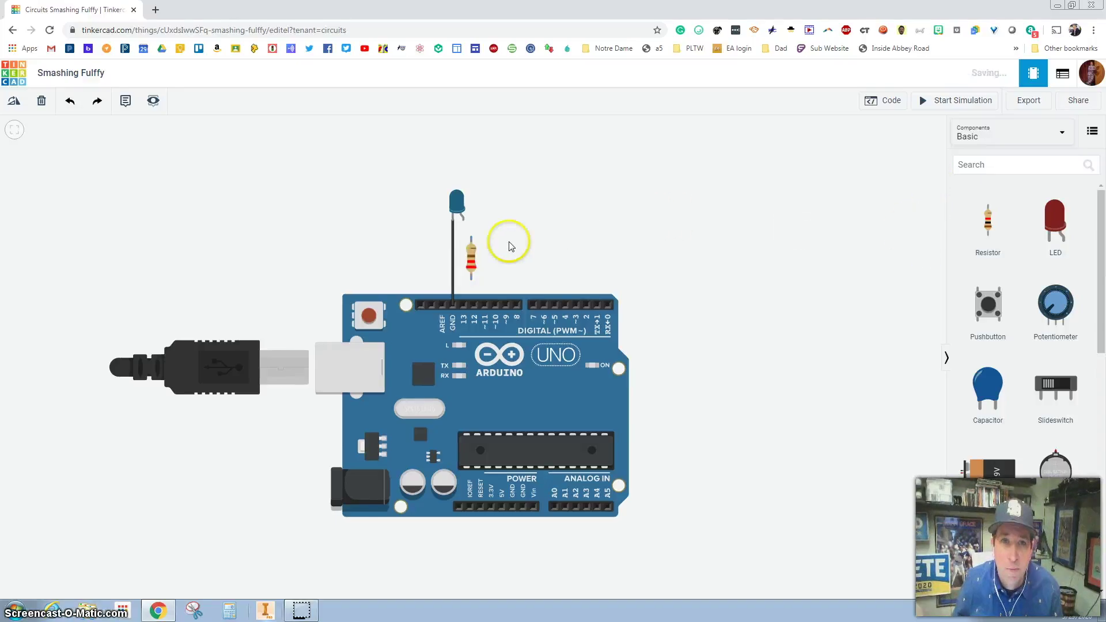
# - Wire the LED's anode to the resistor's upper terminal and its lower terminal to pin 13, and align the resistor between them
pyautogui.click(465, 221)
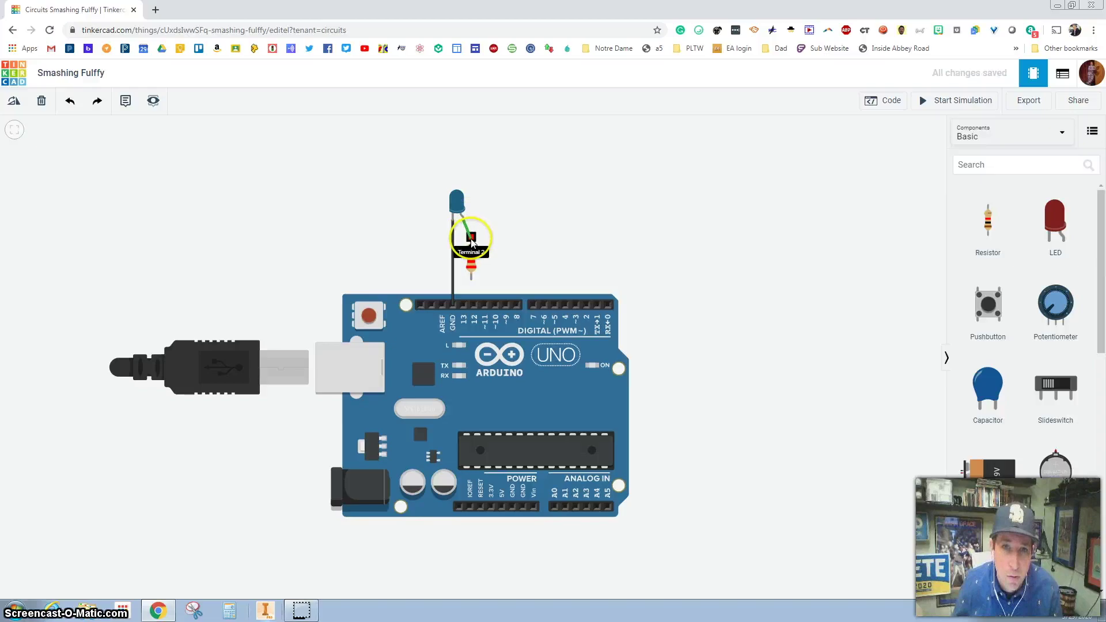
pyautogui.click(471, 241)
pyautogui.click(470, 279)
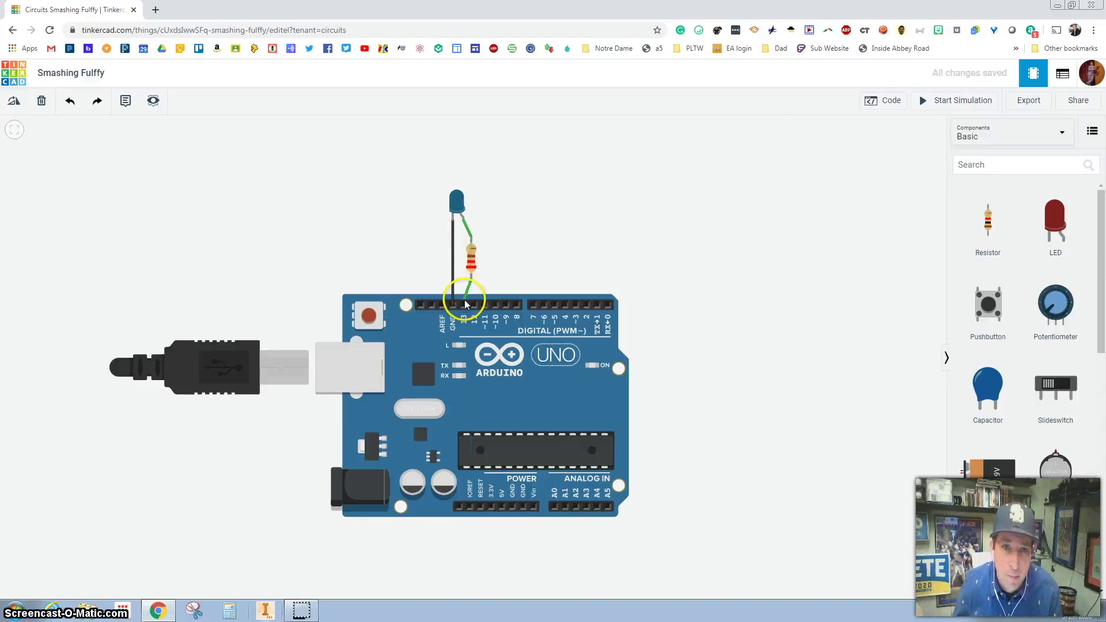
pyautogui.click(465, 304)
pyautogui.click(550, 222)
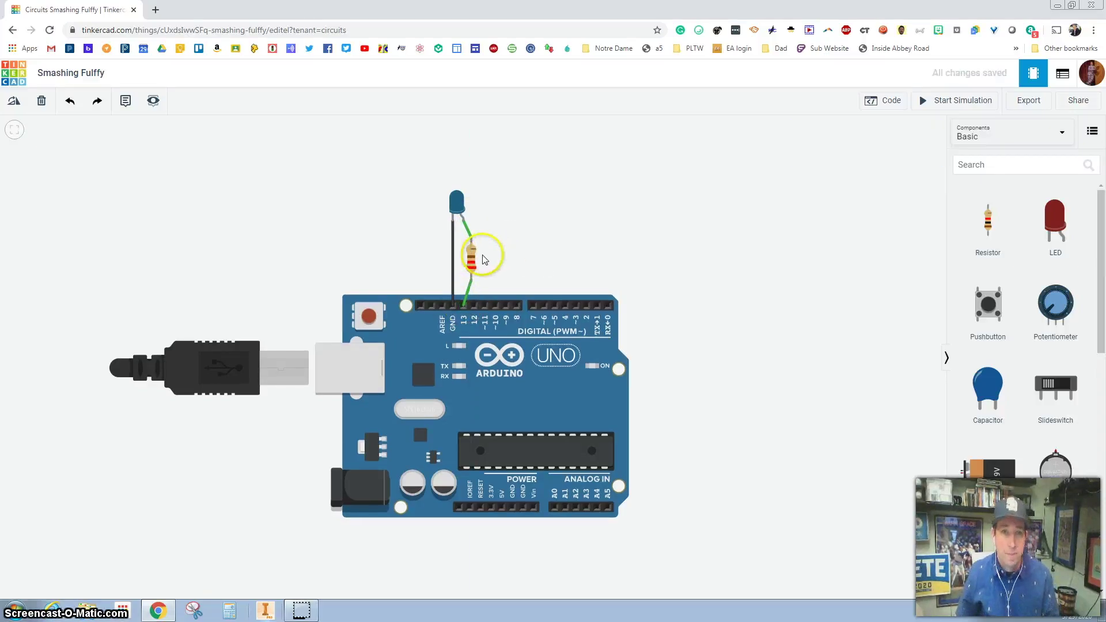
pyautogui.moveTo(471, 264); pyautogui.dragTo(465, 257)
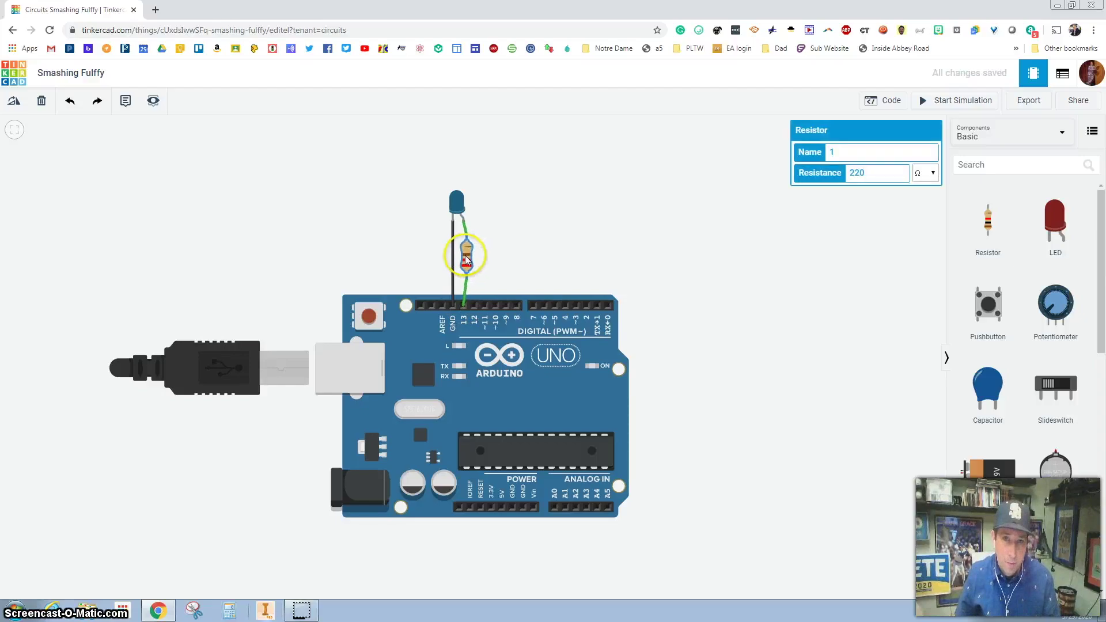
pyautogui.click(499, 249)
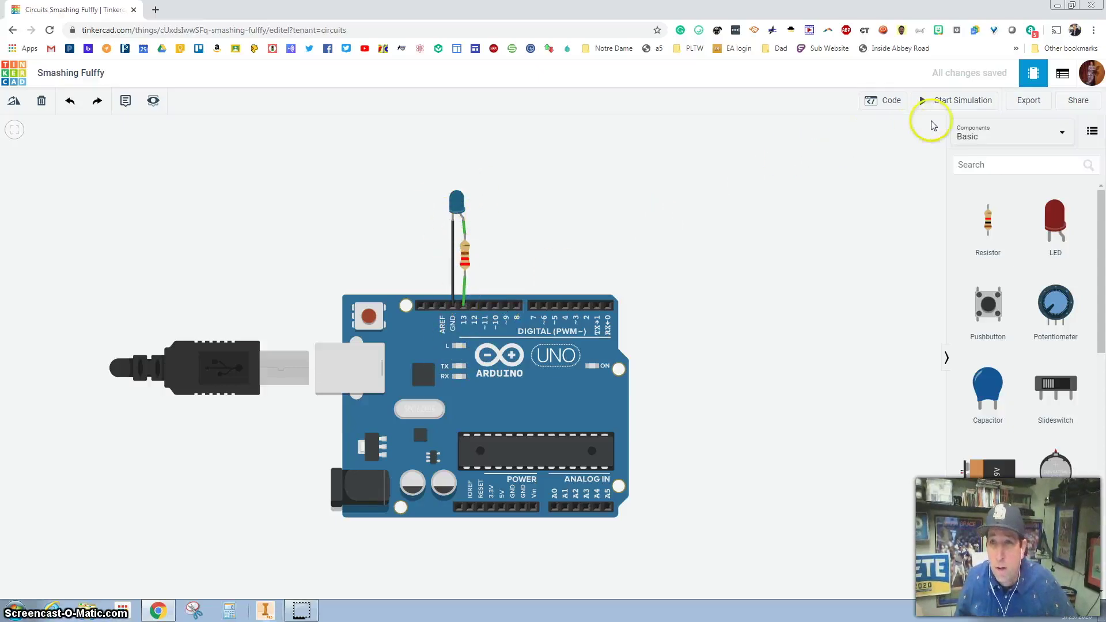
# - Open the Arduino's block code
pyautogui.click(884, 101)
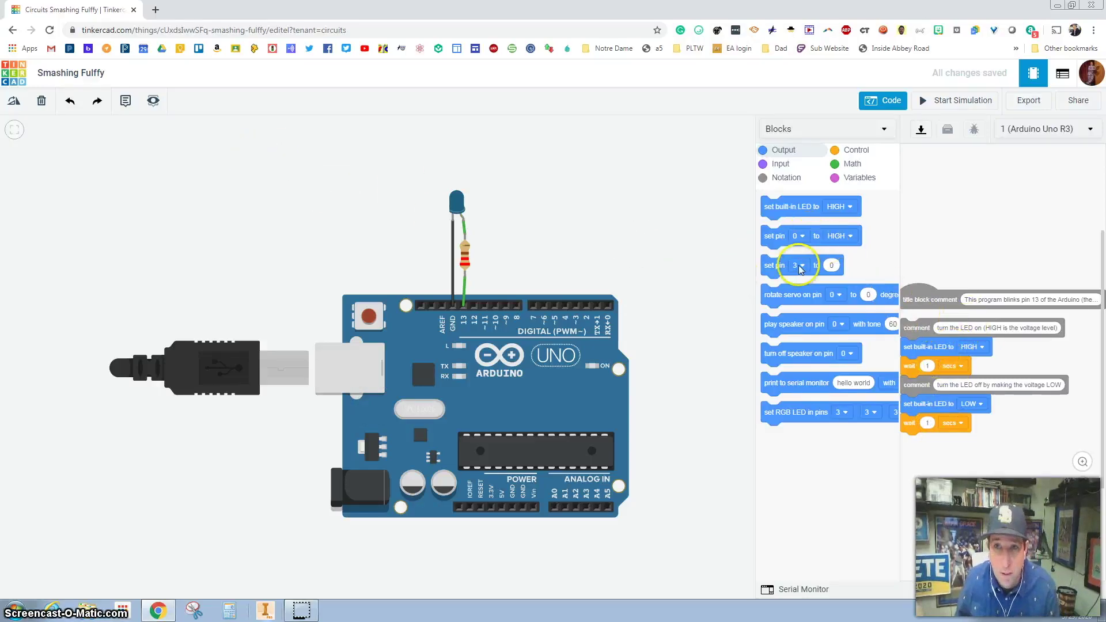
# - Switch the Arduino's code from blocks to text only, confirm the change, and run and stop the simulation
pyautogui.click(864, 129)
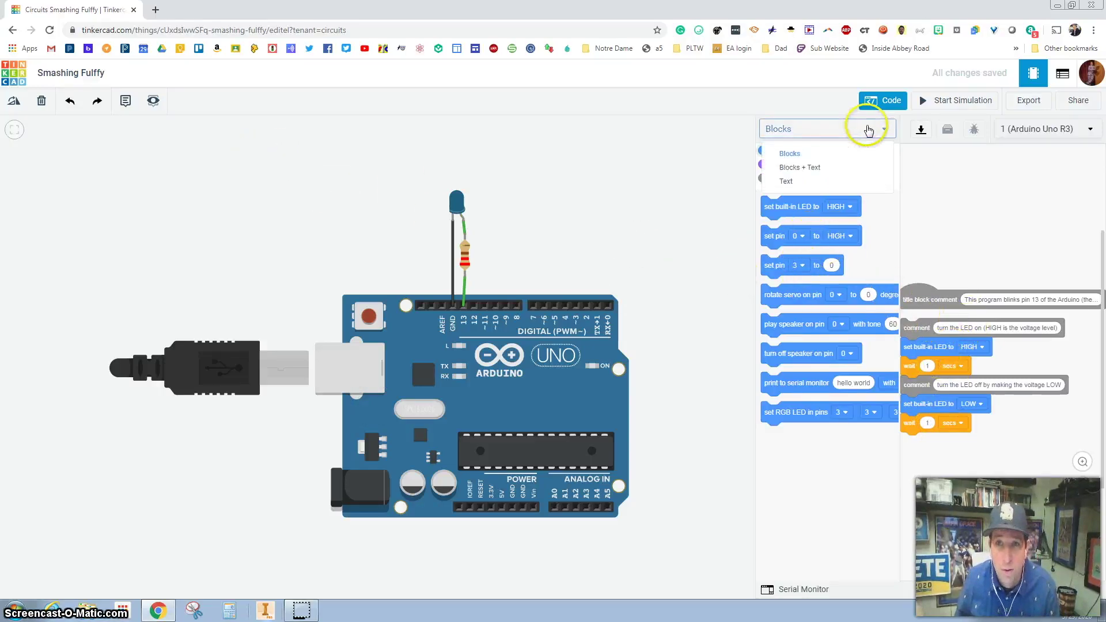
pyautogui.click(787, 181)
pyautogui.click(553, 198)
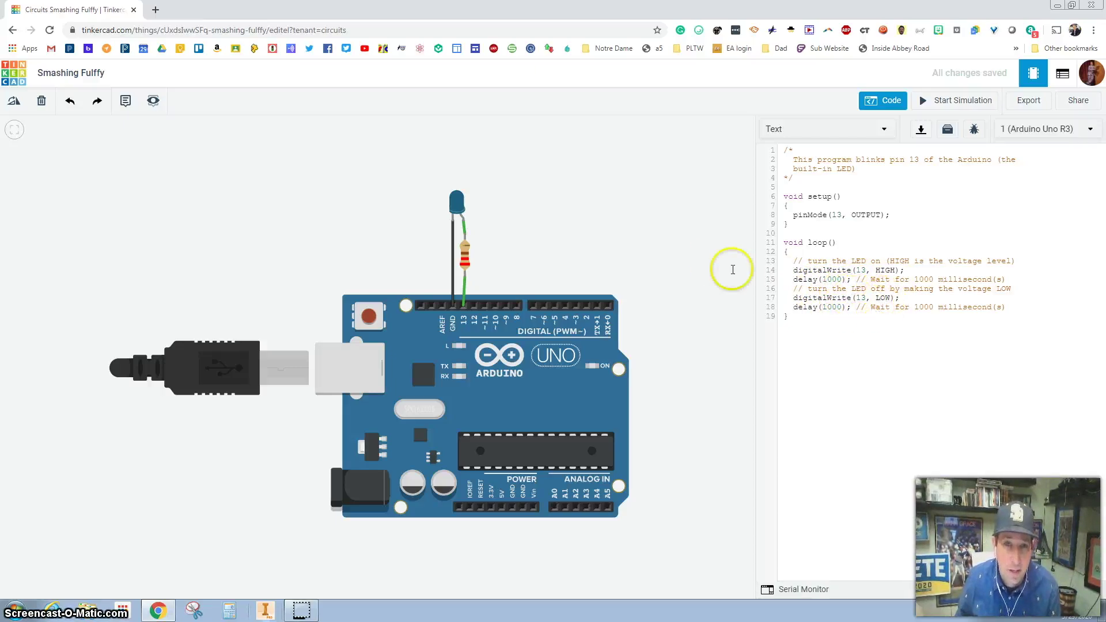
pyautogui.click(951, 102)
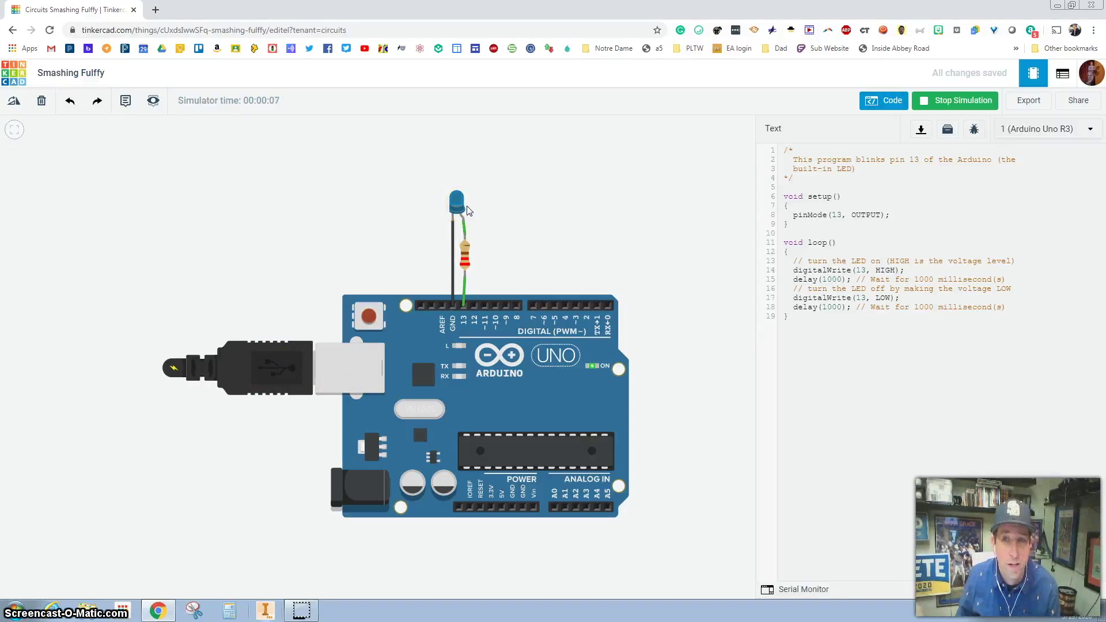
pyautogui.click(924, 100)
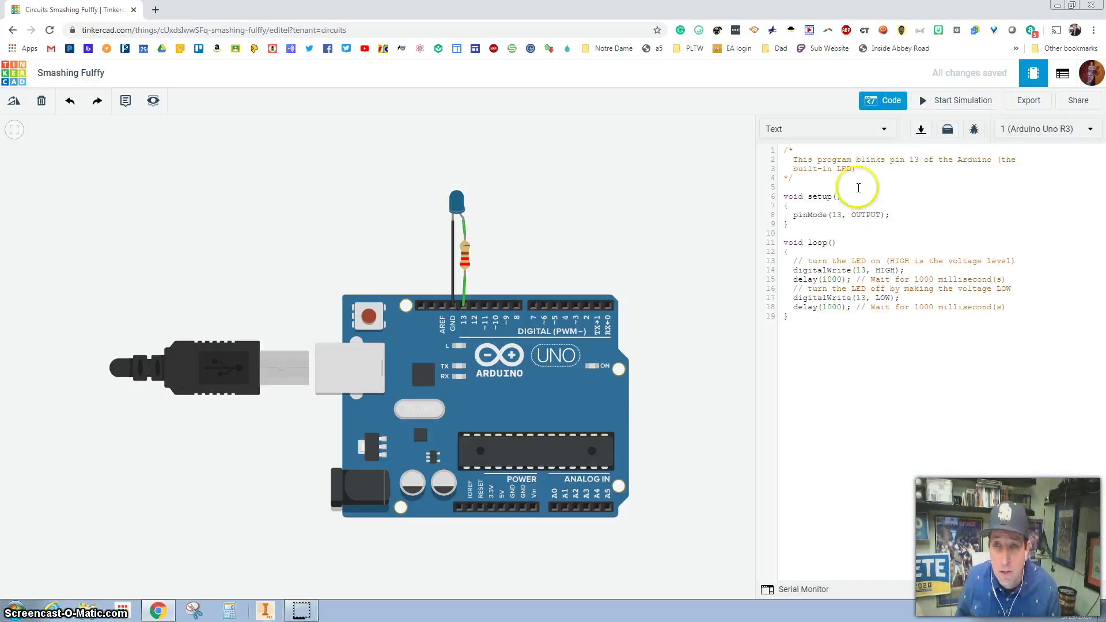
# - Set both delay values in the loop to 500 and test the blinking with a simulation run
pyautogui.click(832, 279)
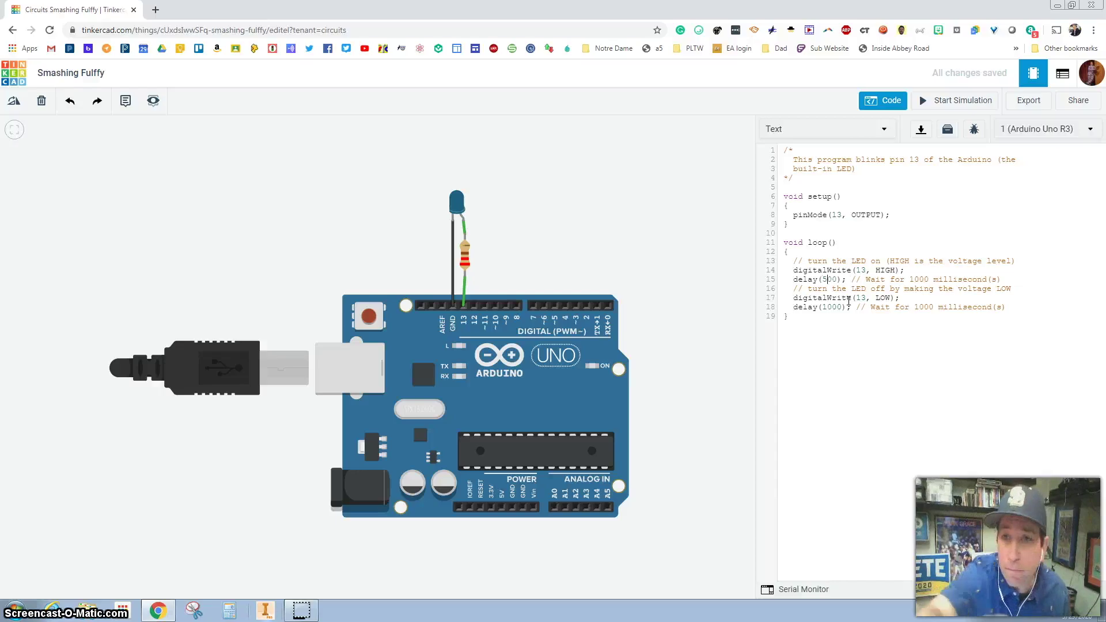
pyautogui.click(832, 307)
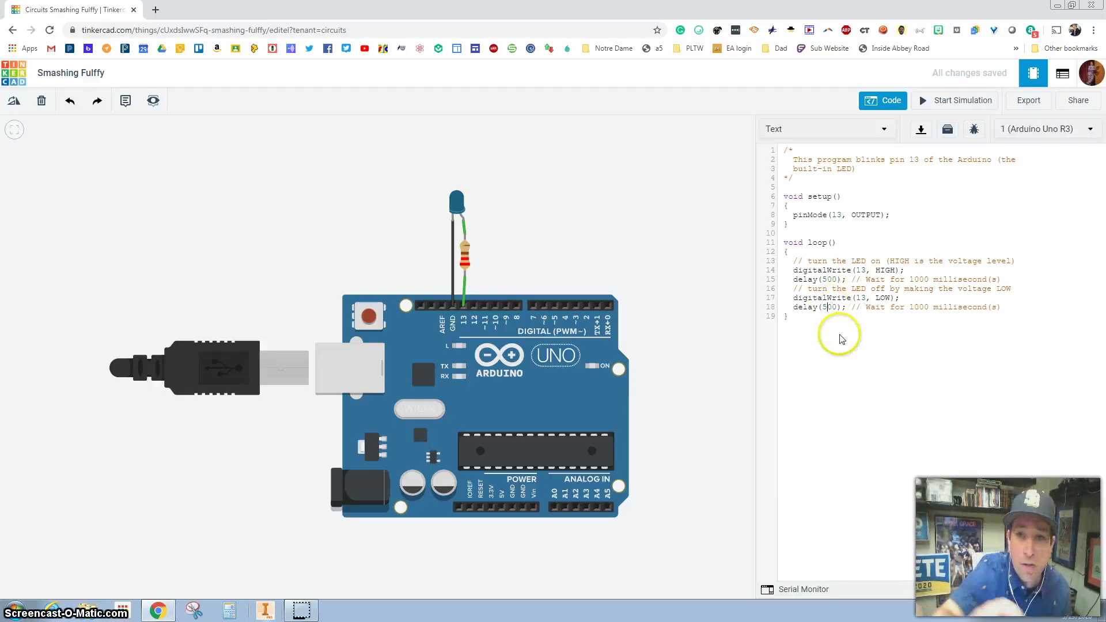
pyautogui.click(936, 101)
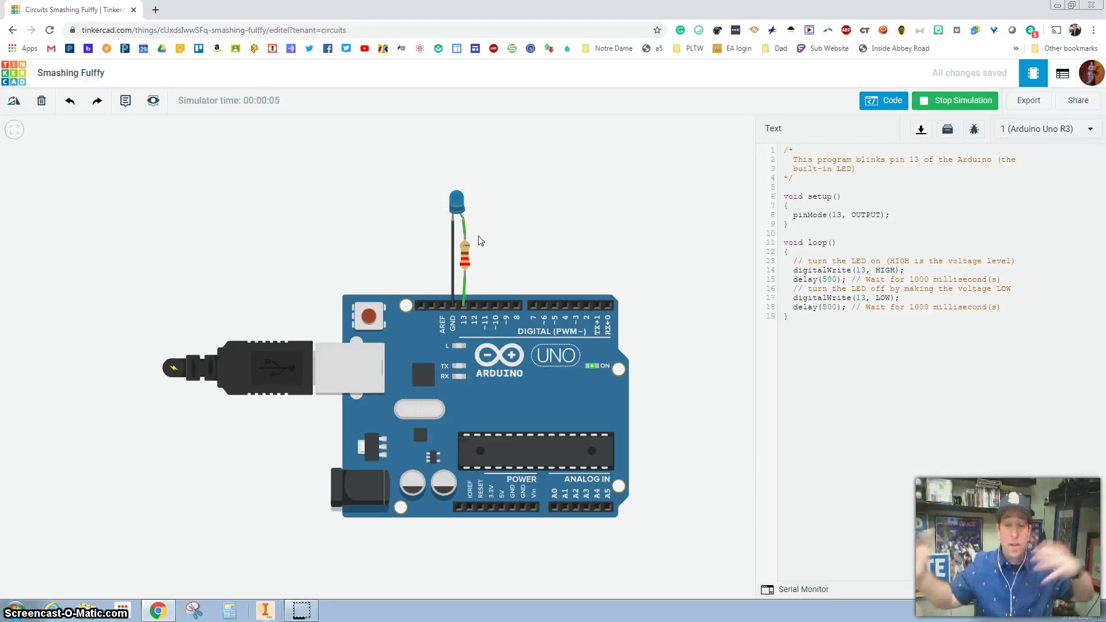
pyautogui.click(953, 100)
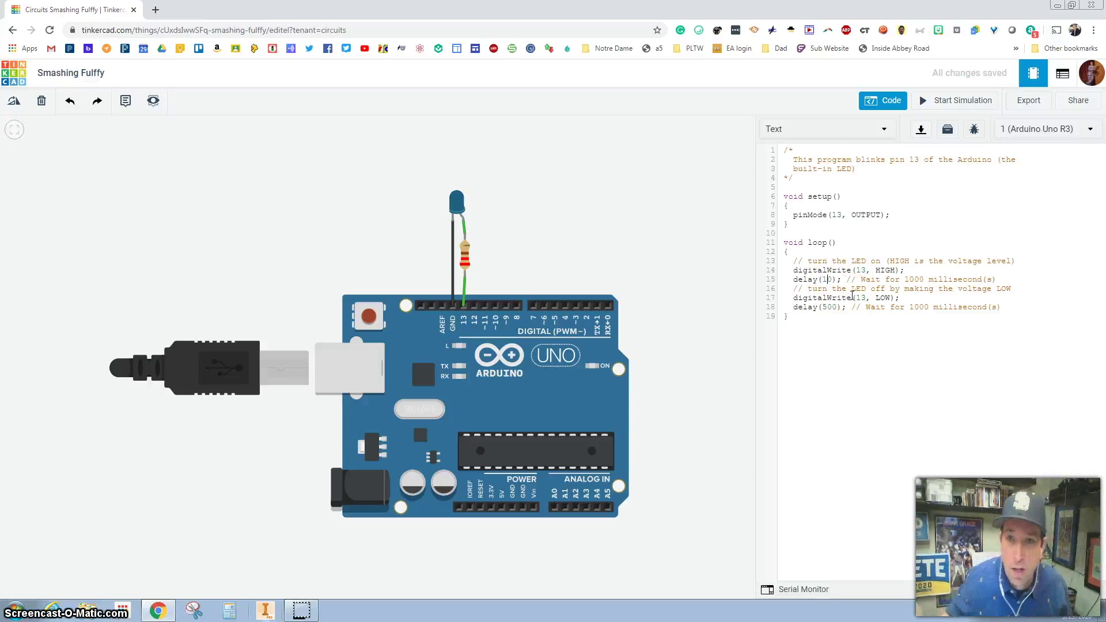
# - Set both delay values in the loop to 10 and test the blinking with a simulation run
pyautogui.click(832, 309)
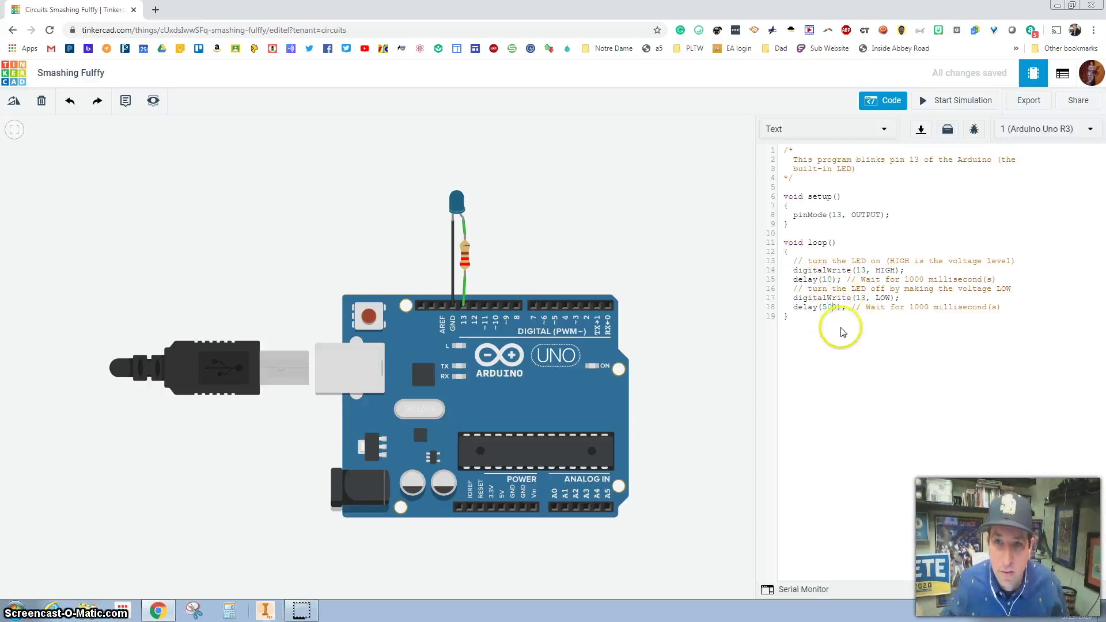
pyautogui.write('1')
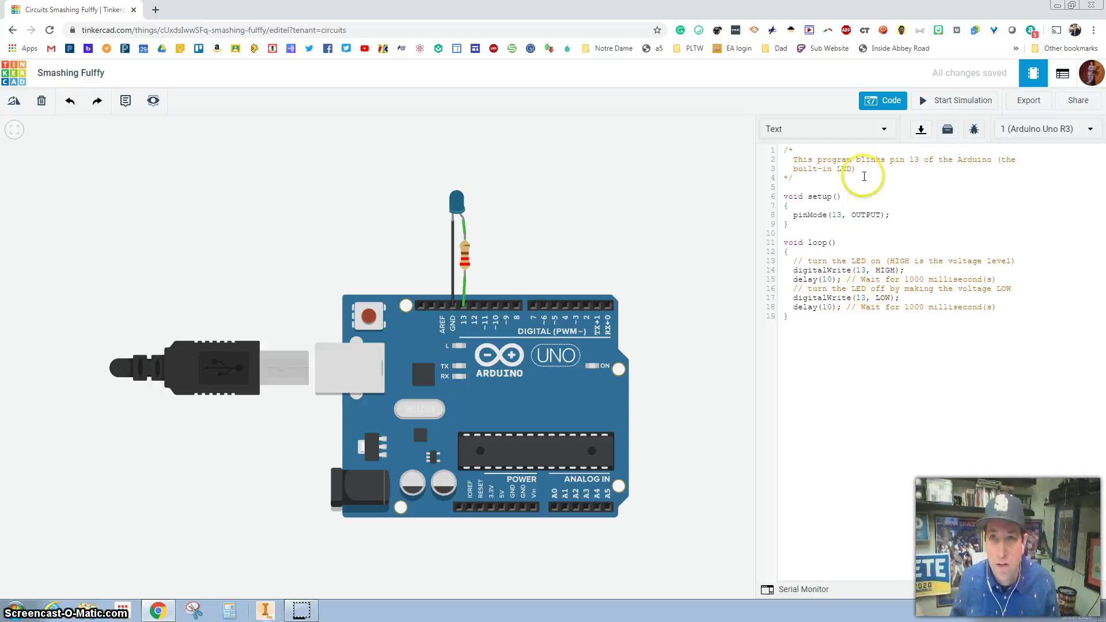
pyautogui.click(922, 100)
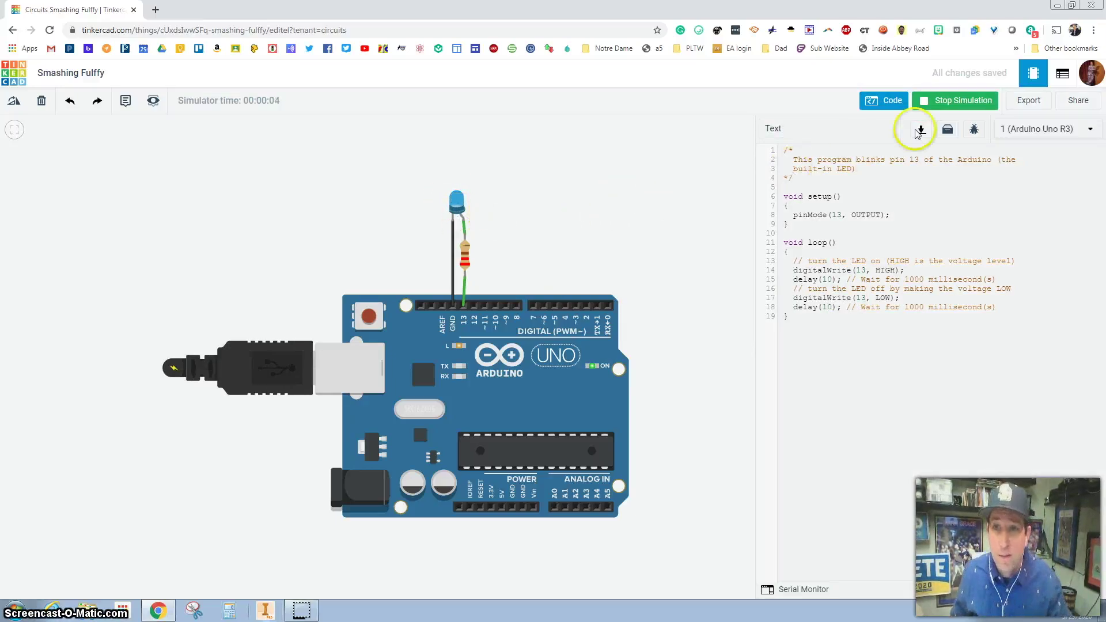
pyautogui.click(949, 104)
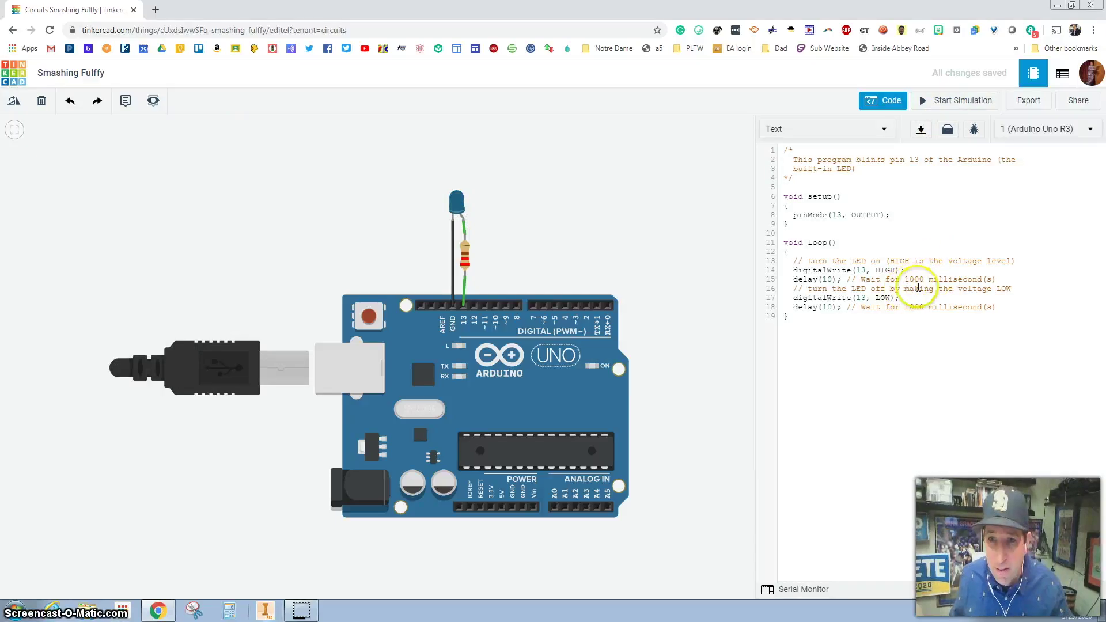
# - Set both delay values in the loop to 1000 and test the blinking with a simulation run
pyautogui.click(829, 280)
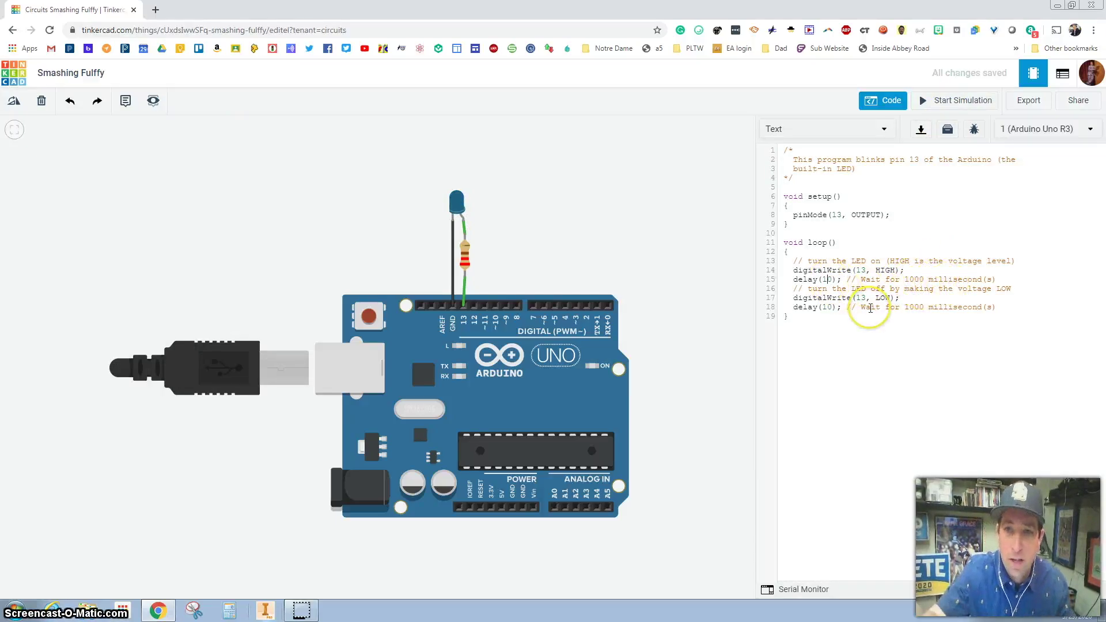
pyautogui.write('00')
pyautogui.click(829, 308)
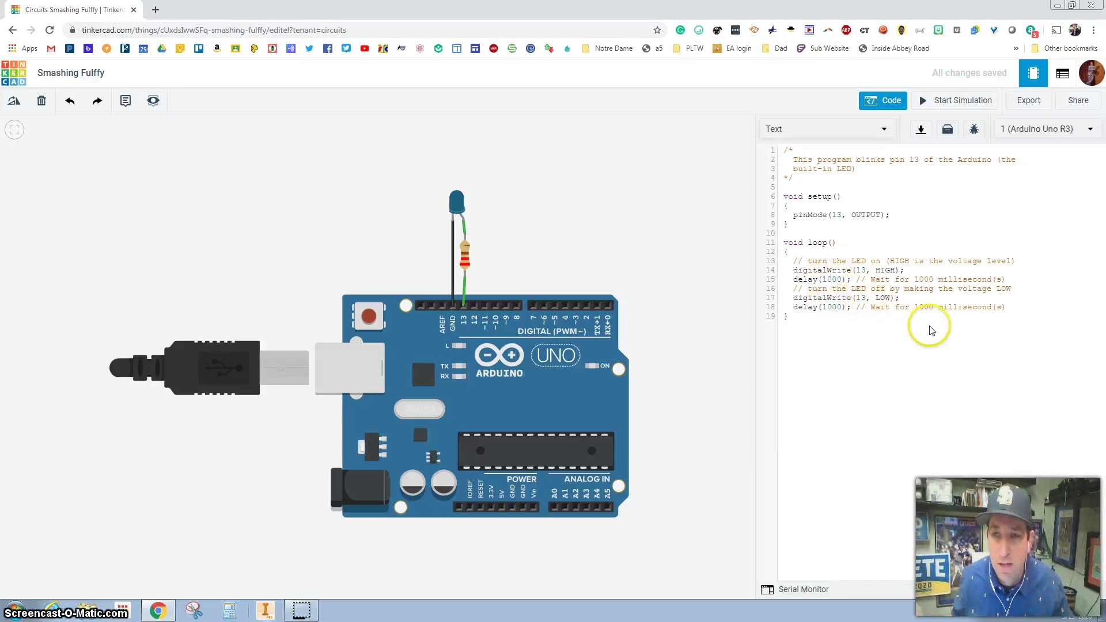
pyautogui.click(936, 102)
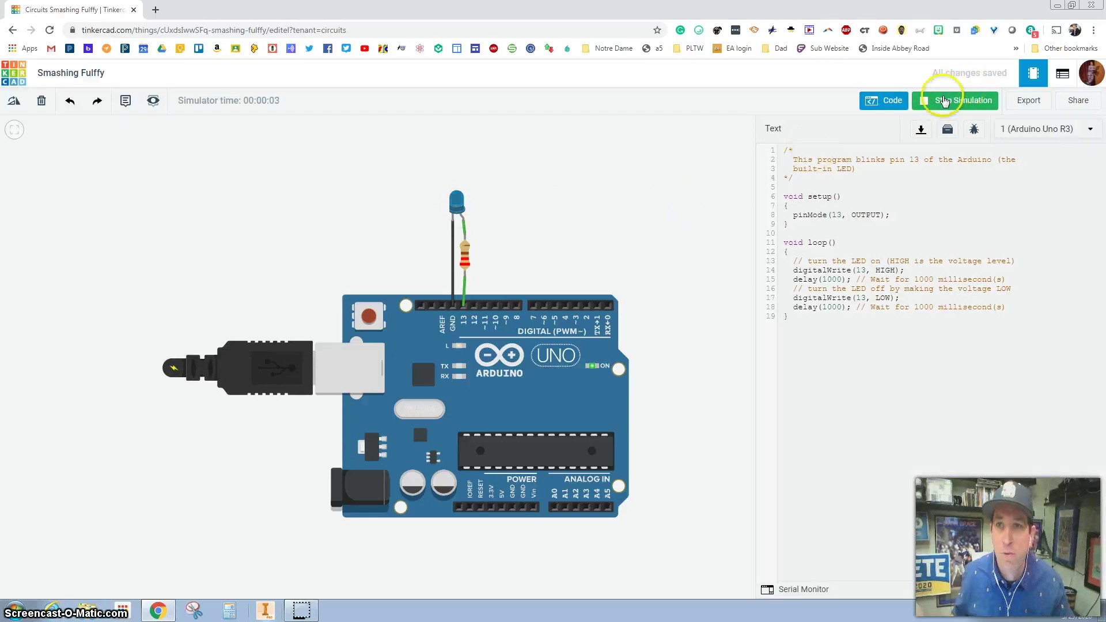
pyautogui.click(935, 112)
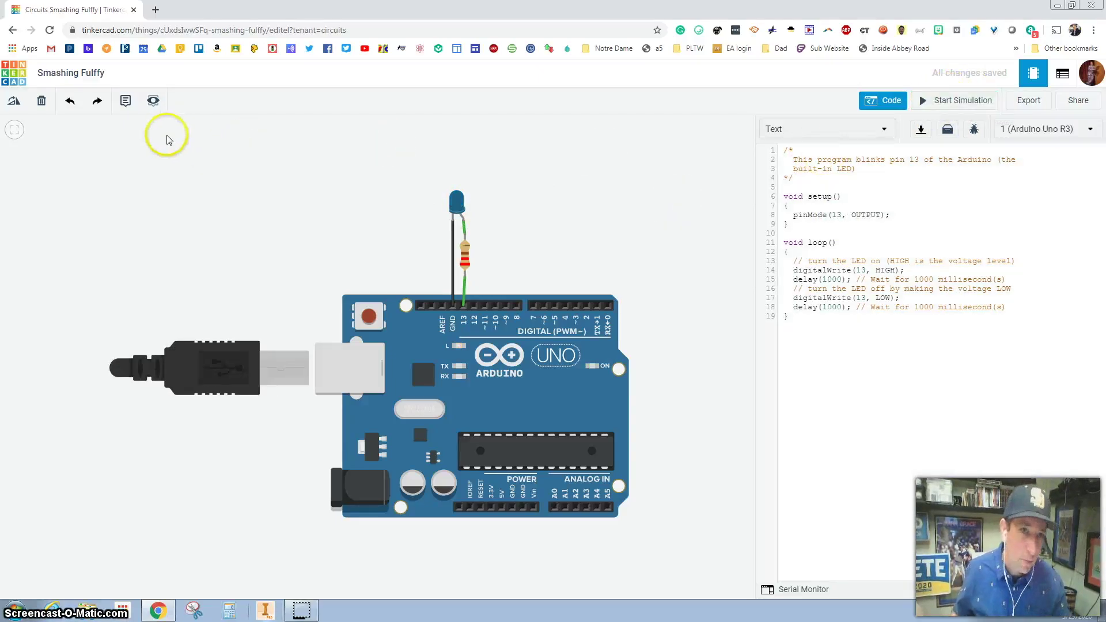
# - Rename the circuit design as Blink LED
pyautogui.click(89, 74)
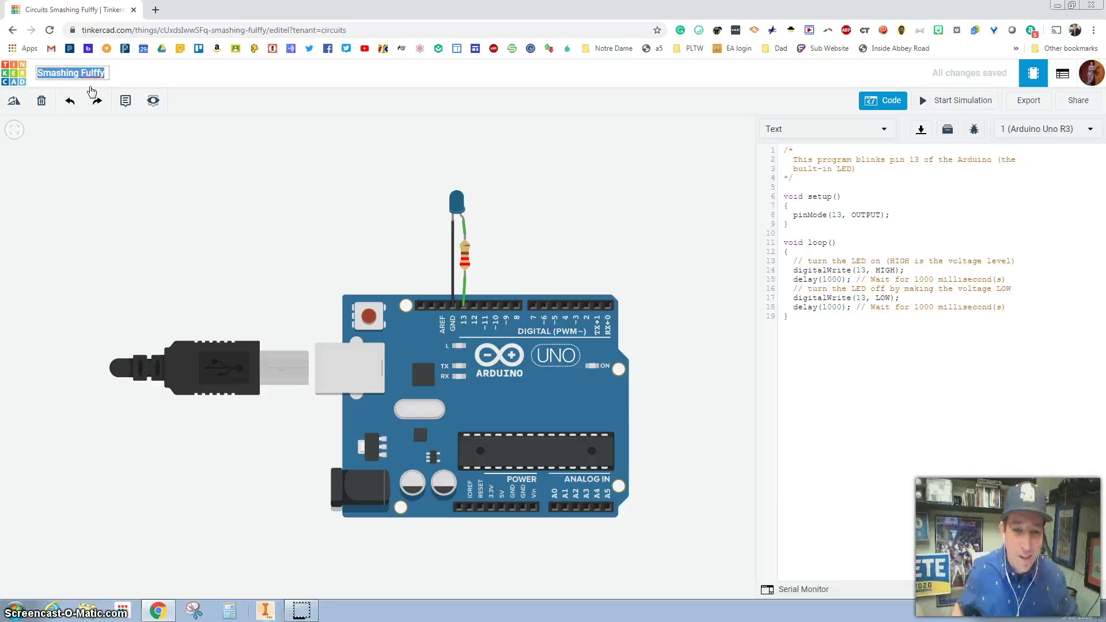
pyautogui.write('Blink LED')
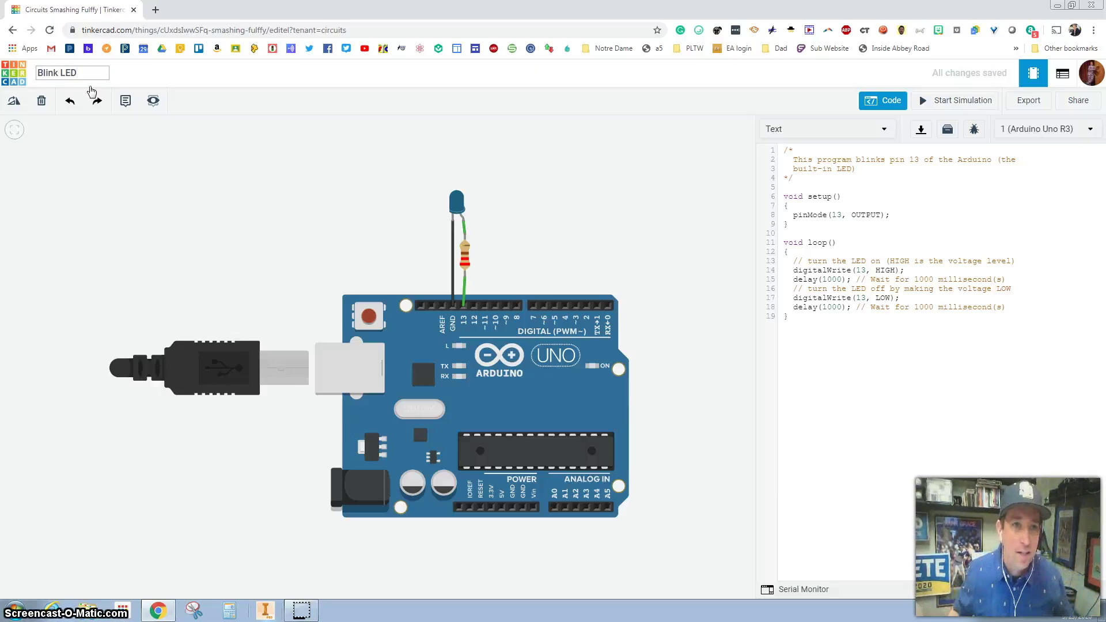
# - Add an annotation on the empty canvas left of the LED and enter the author's name as its note
pyautogui.click(125, 102)
pyautogui.click(298, 198)
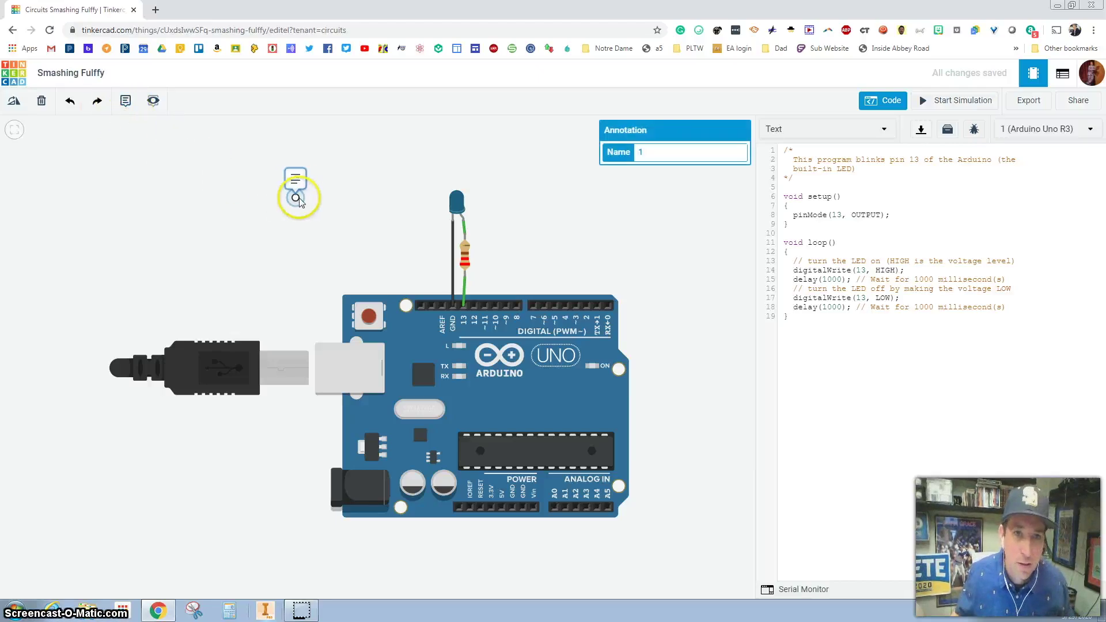
pyautogui.click(317, 195)
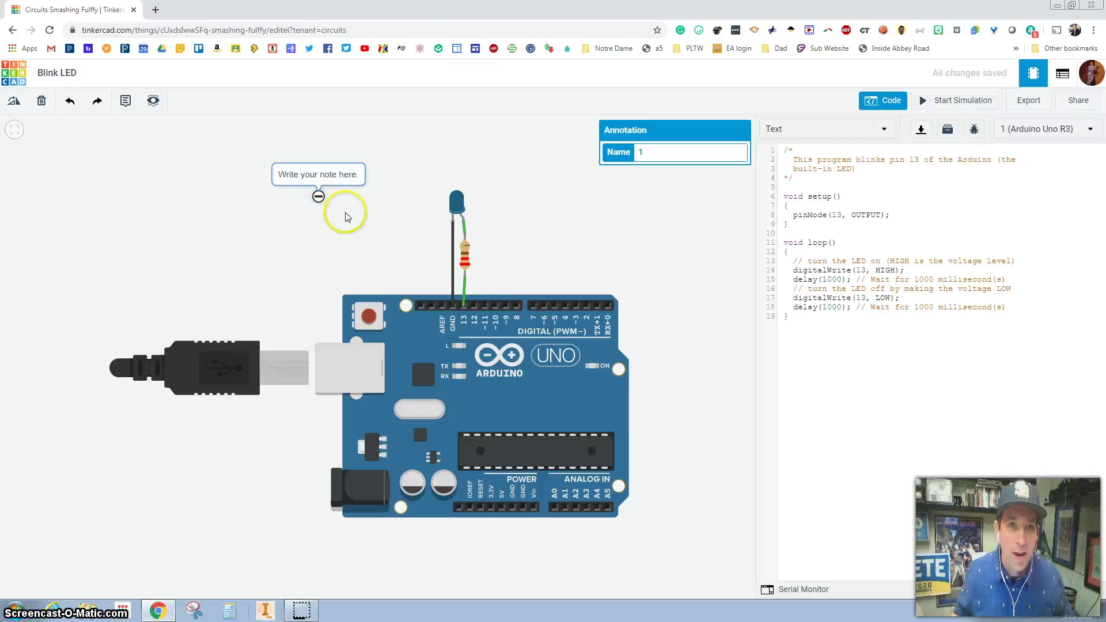
pyautogui.click(339, 175)
pyautogui.write('Mr. Fonde')
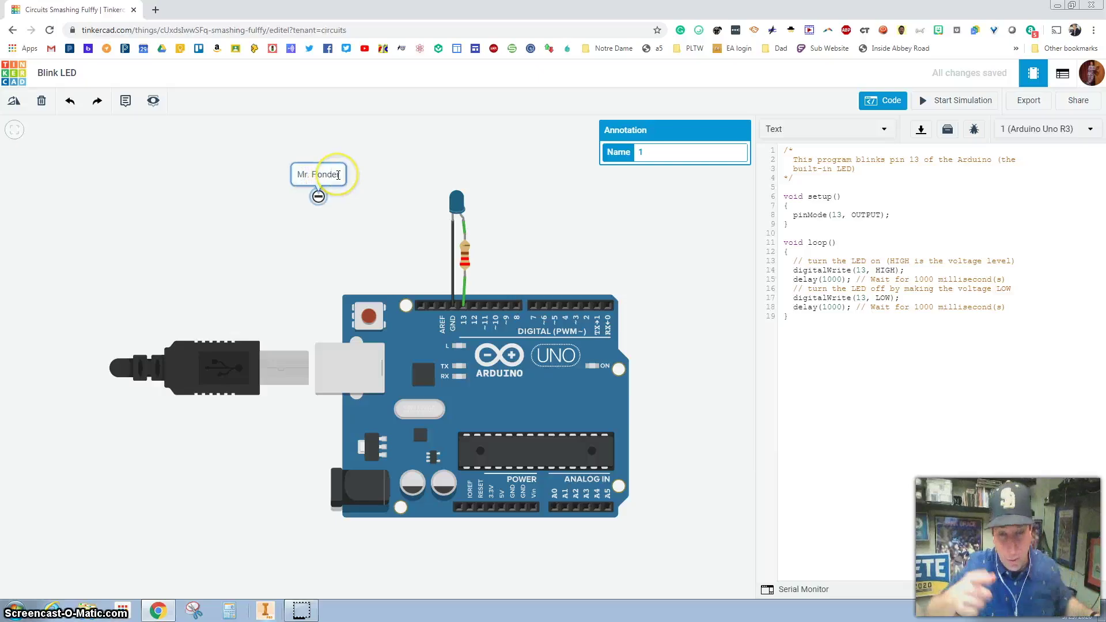
pyautogui.write('r')
pyautogui.click(377, 156)
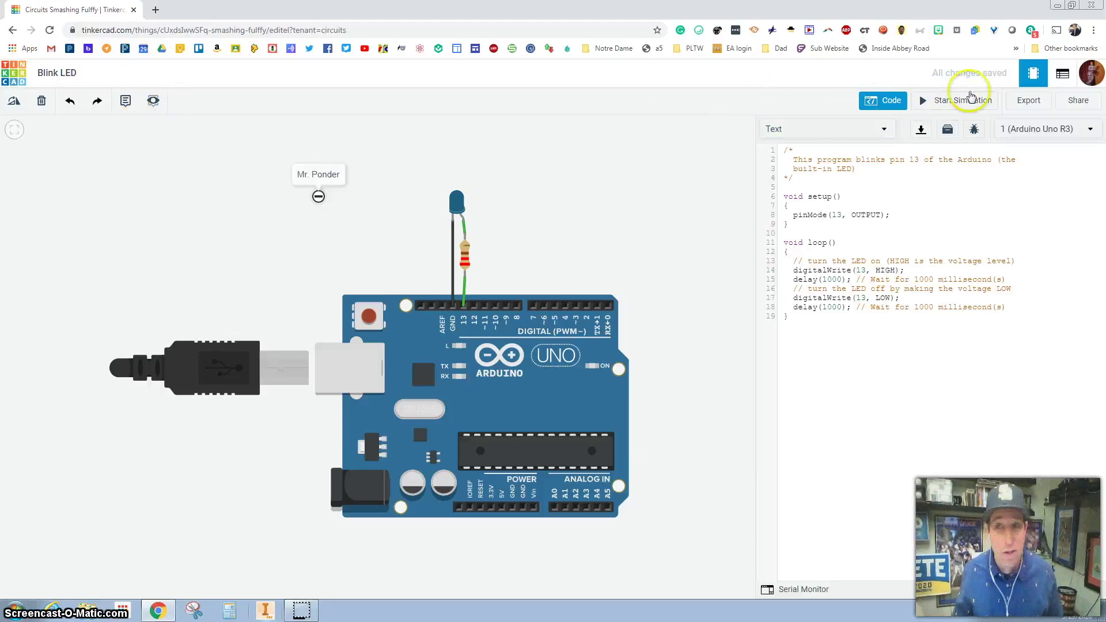
# - Review the circuit's component list and return to the circuit view
pyautogui.click(1064, 75)
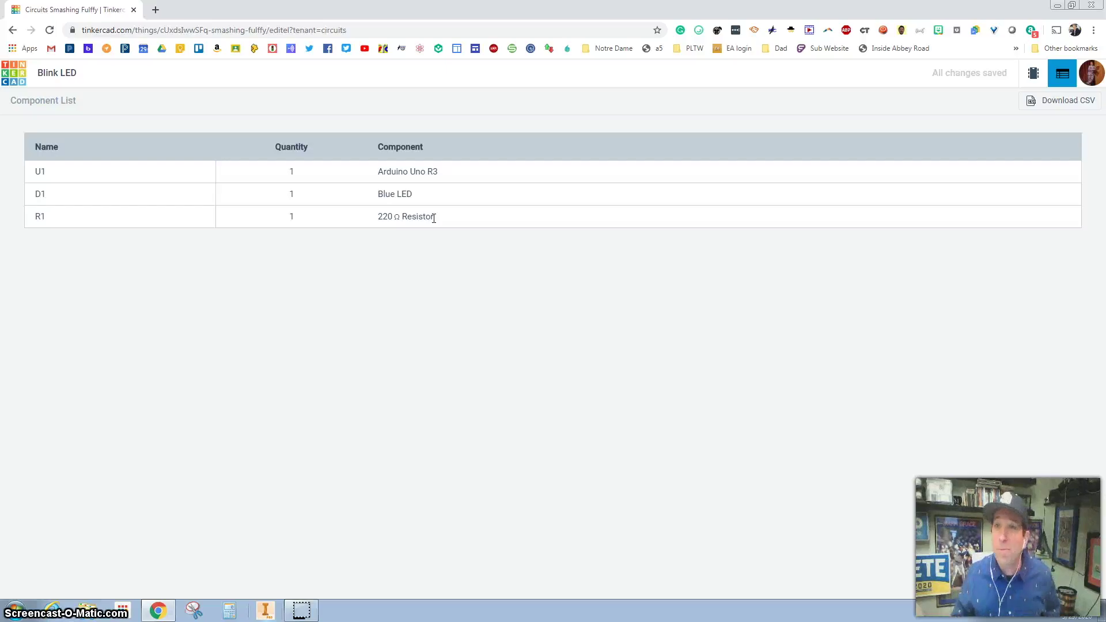
pyautogui.click(1034, 73)
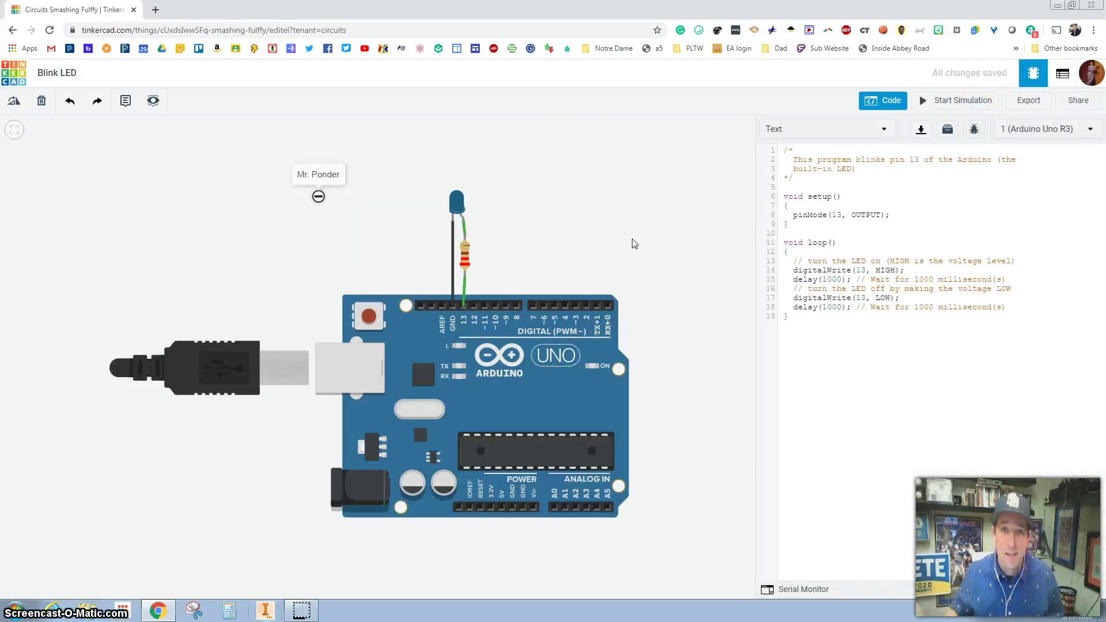